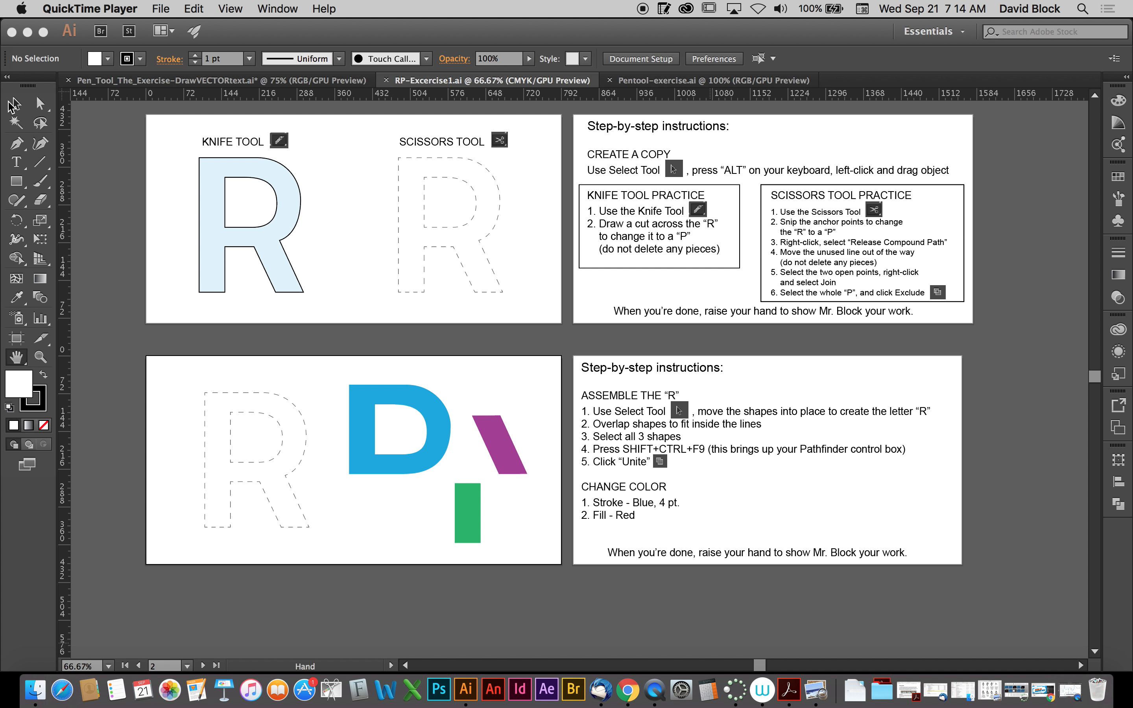
Duplicate the filled R under KNIFE TOOL onto the dashed R outline under SCISSORS TOOL.
click(15, 107)
click(15, 103)
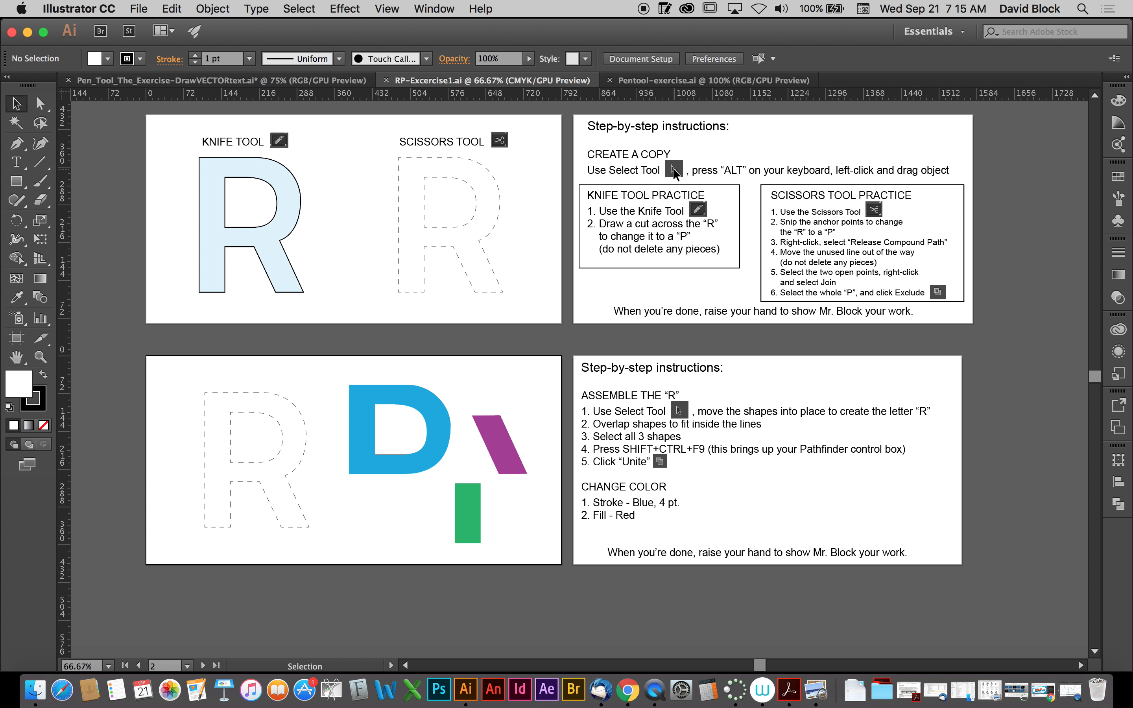
click(738, 168)
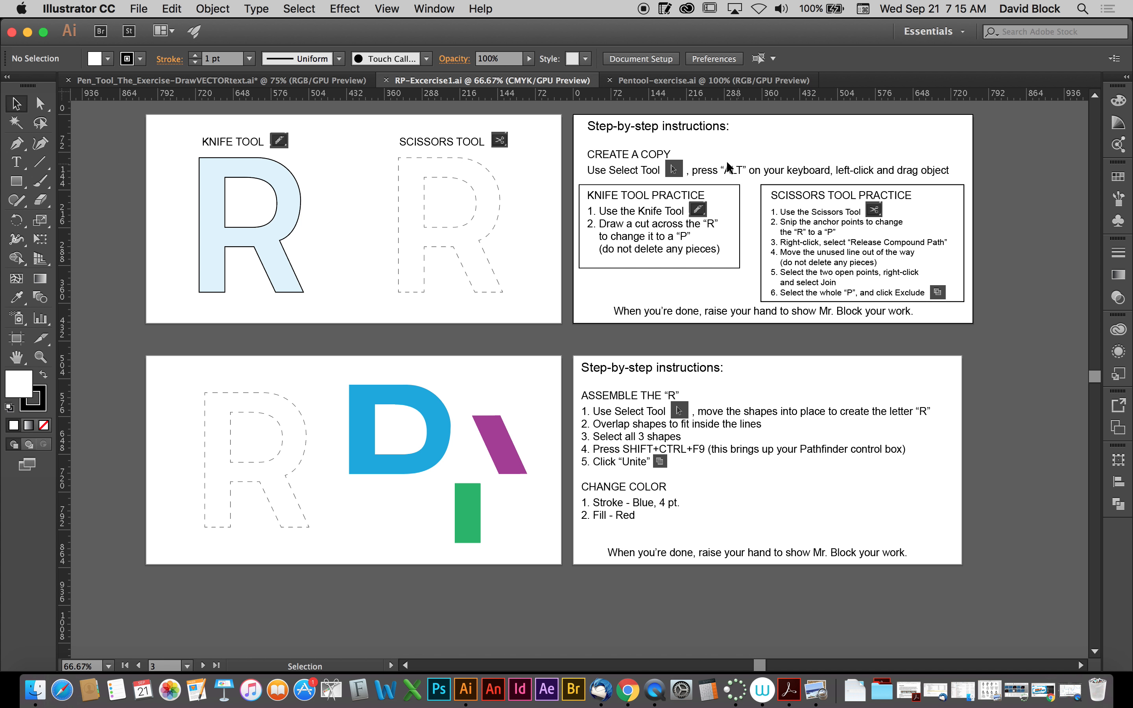
click(286, 225)
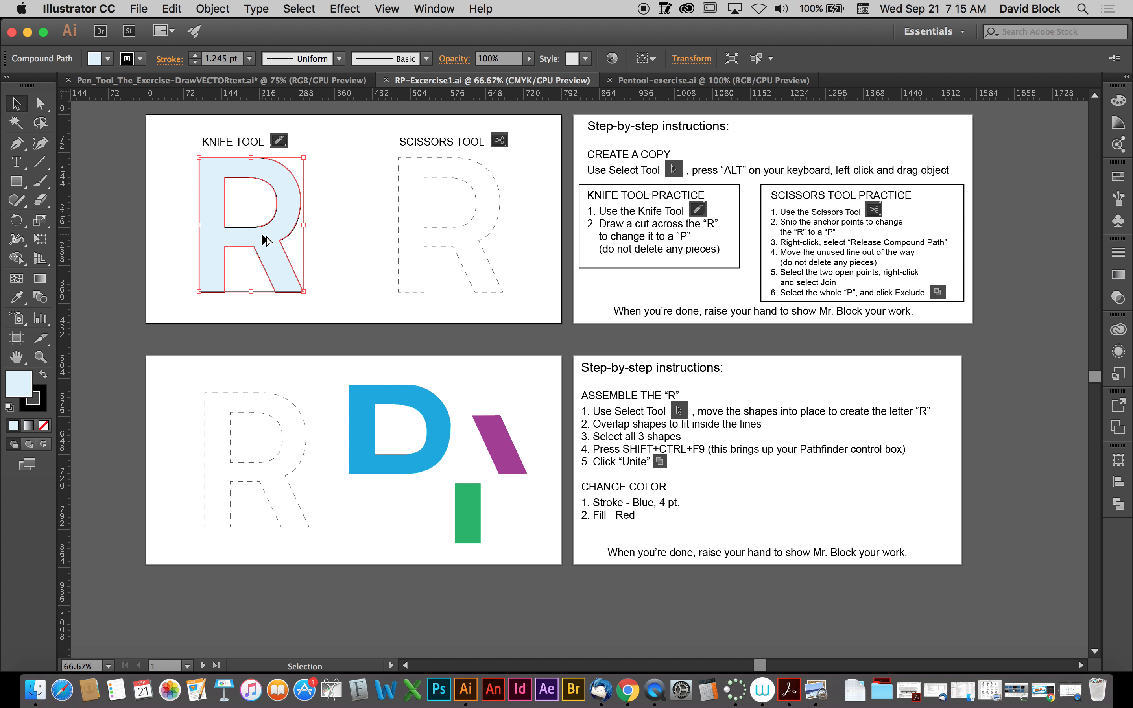
drag(264, 238, 454, 244)
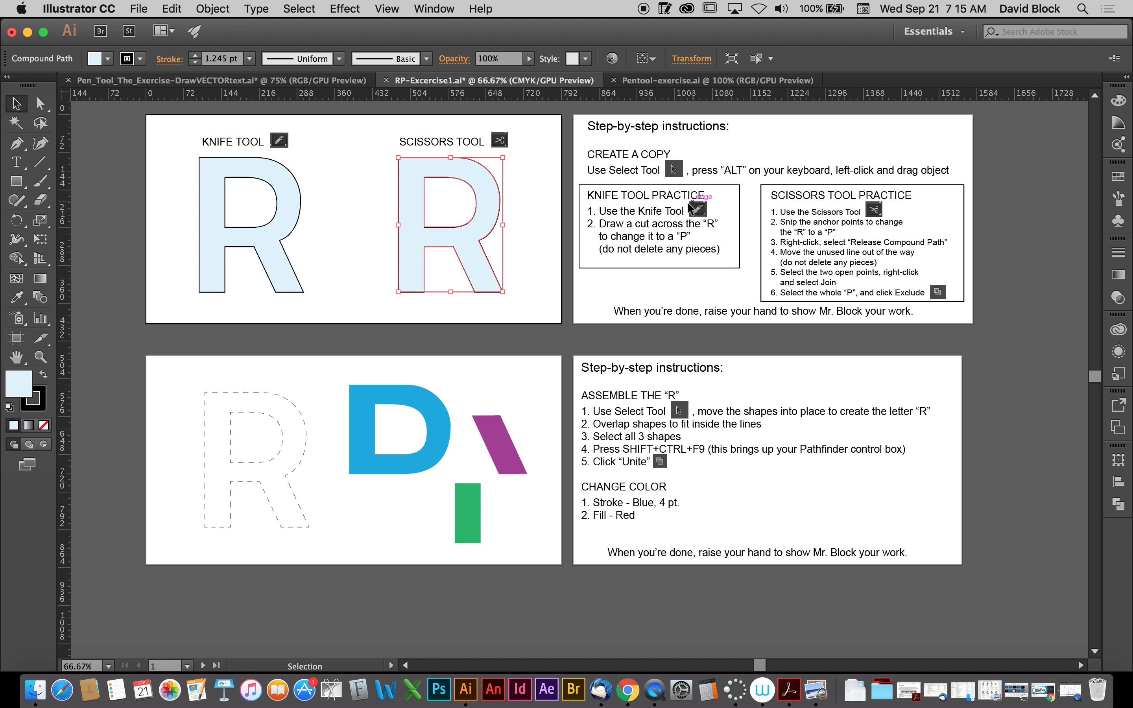
Cut across the top of the original R's diagonal leg with the Knife tool, following the bowl's lower curve.
click(43, 207)
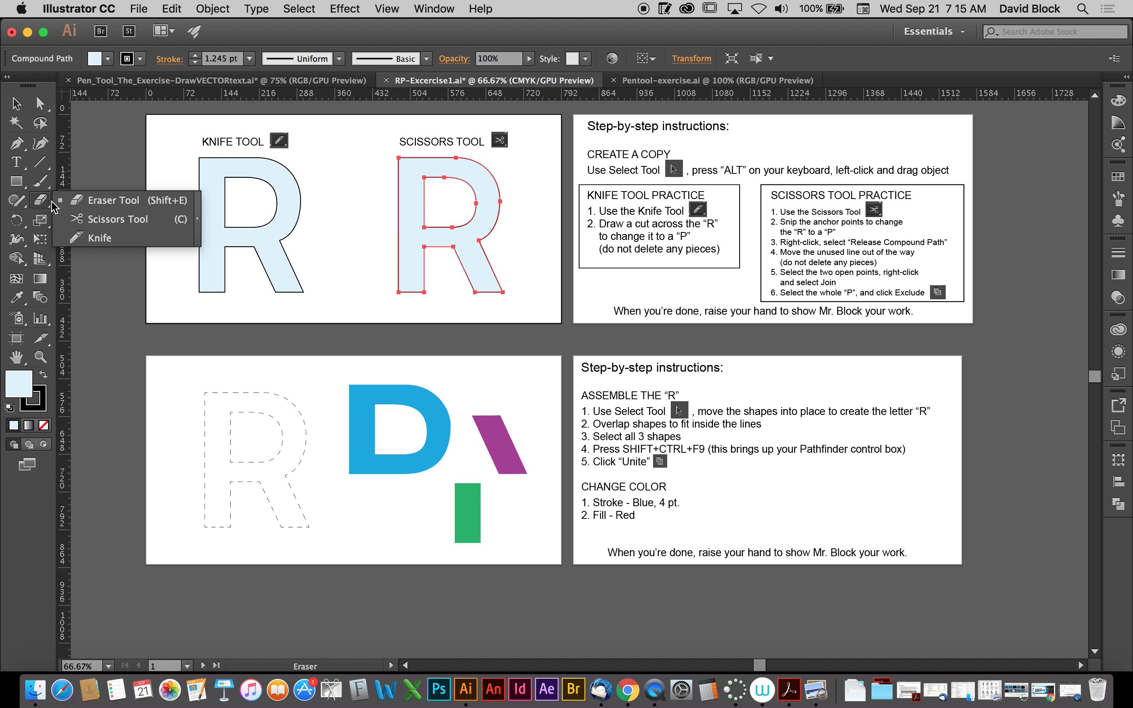
click(101, 239)
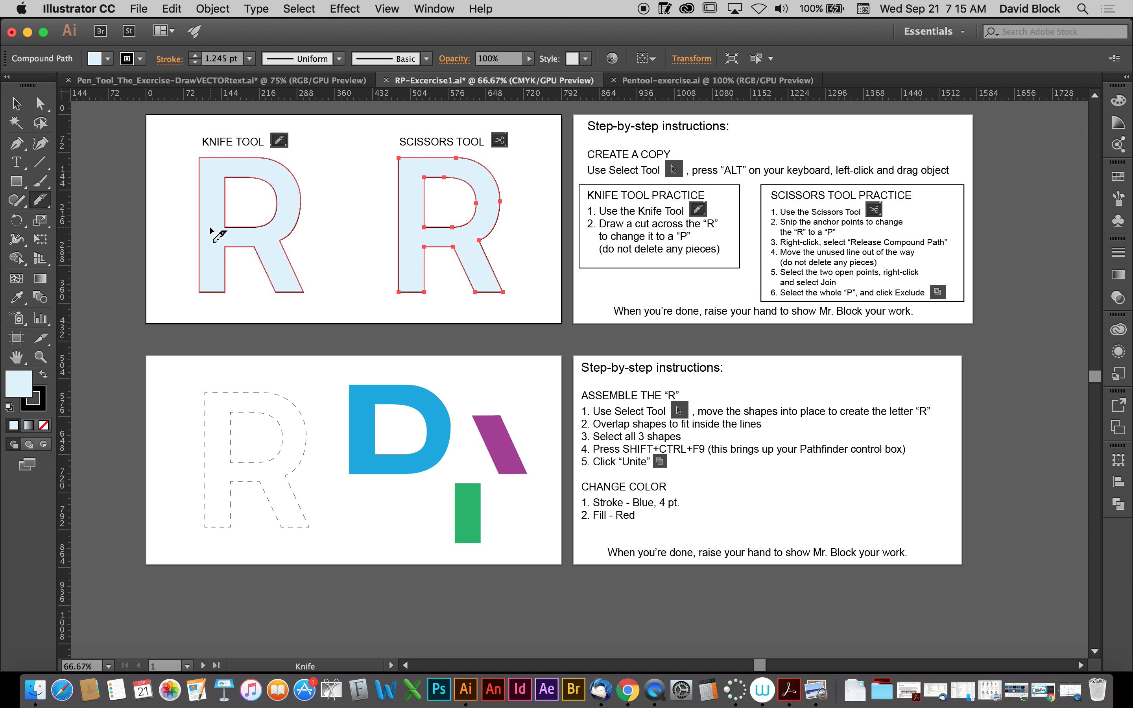
click(16, 105)
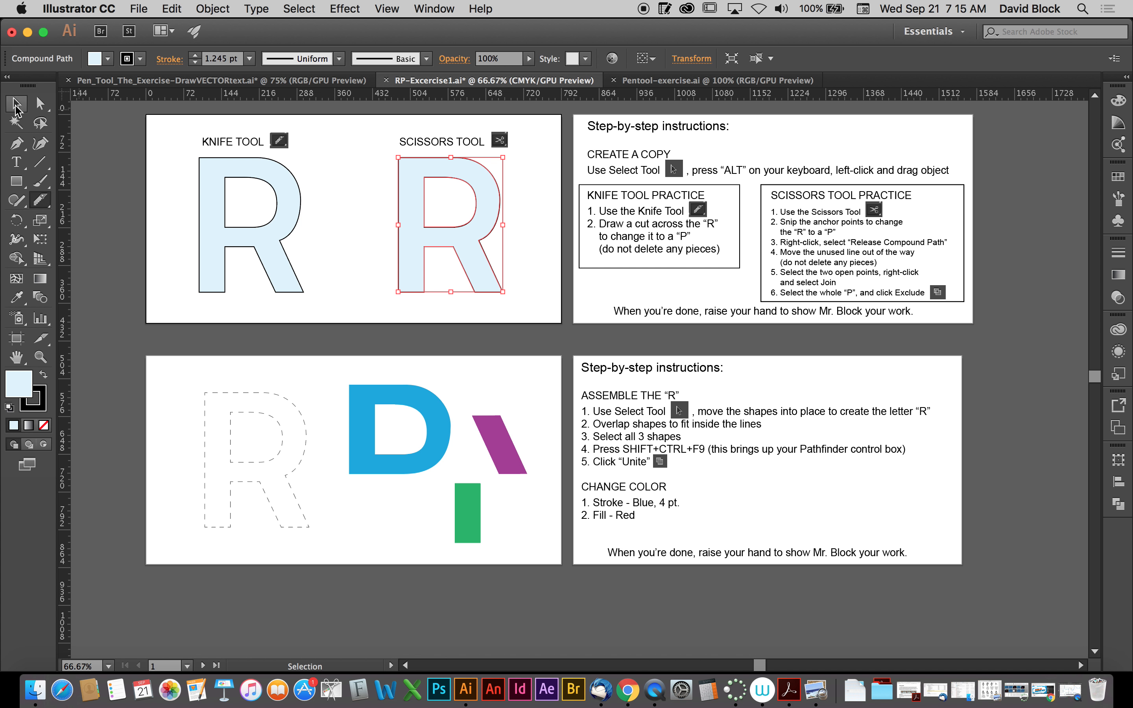
key(super)
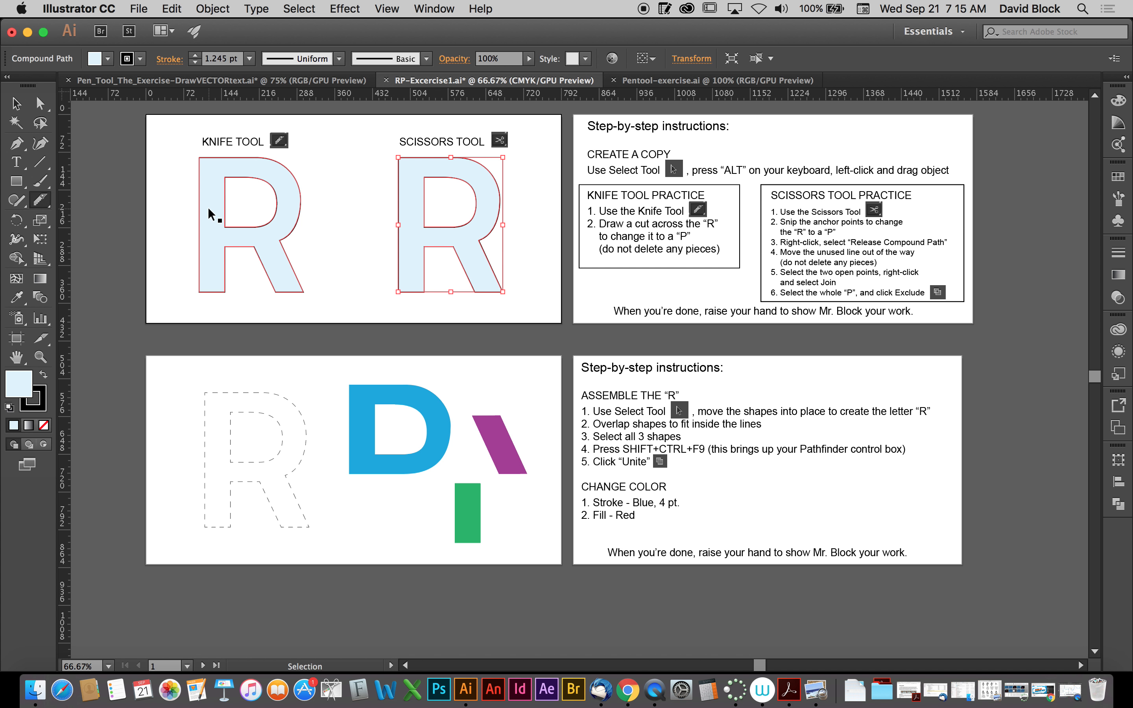
super+click(215, 221)
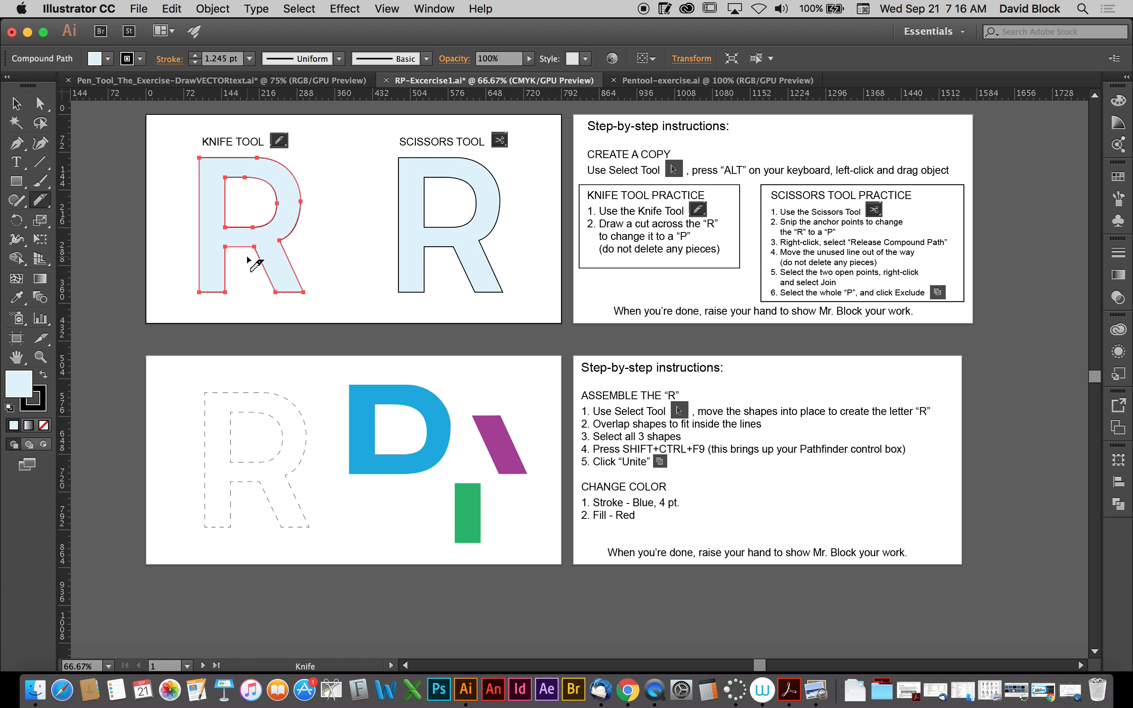
drag(244, 256, 295, 241)
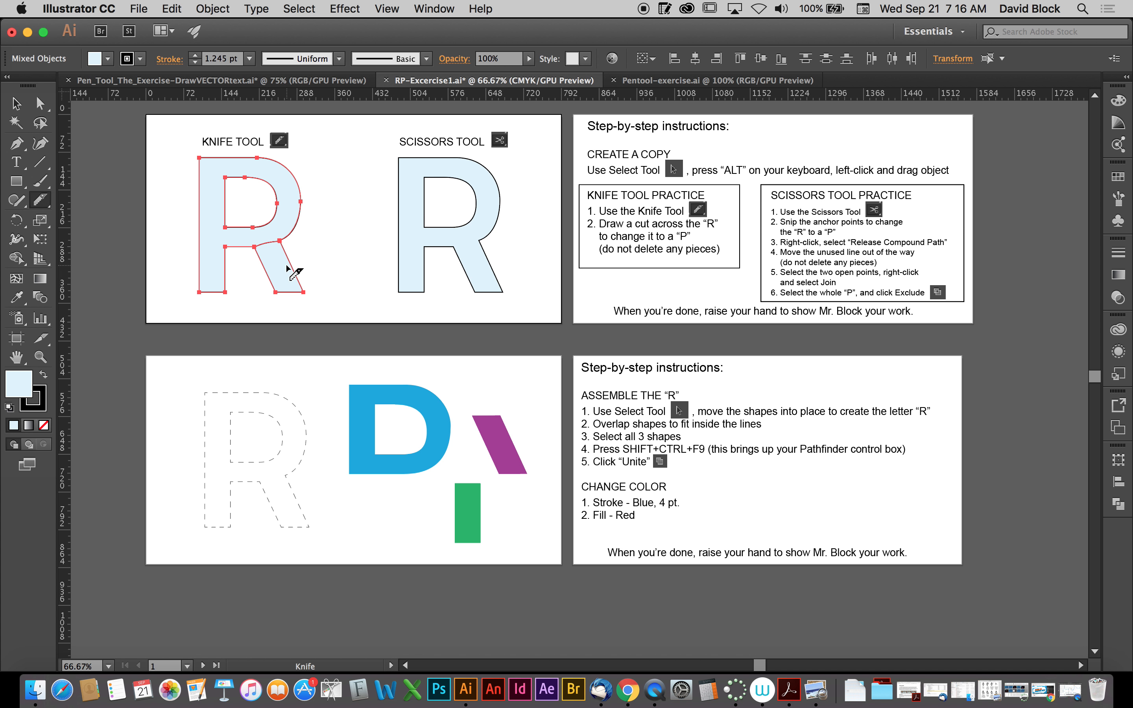
Move the severed leg of the KNIFE TOOL letter slightly down, away from the P shape.
click(15, 103)
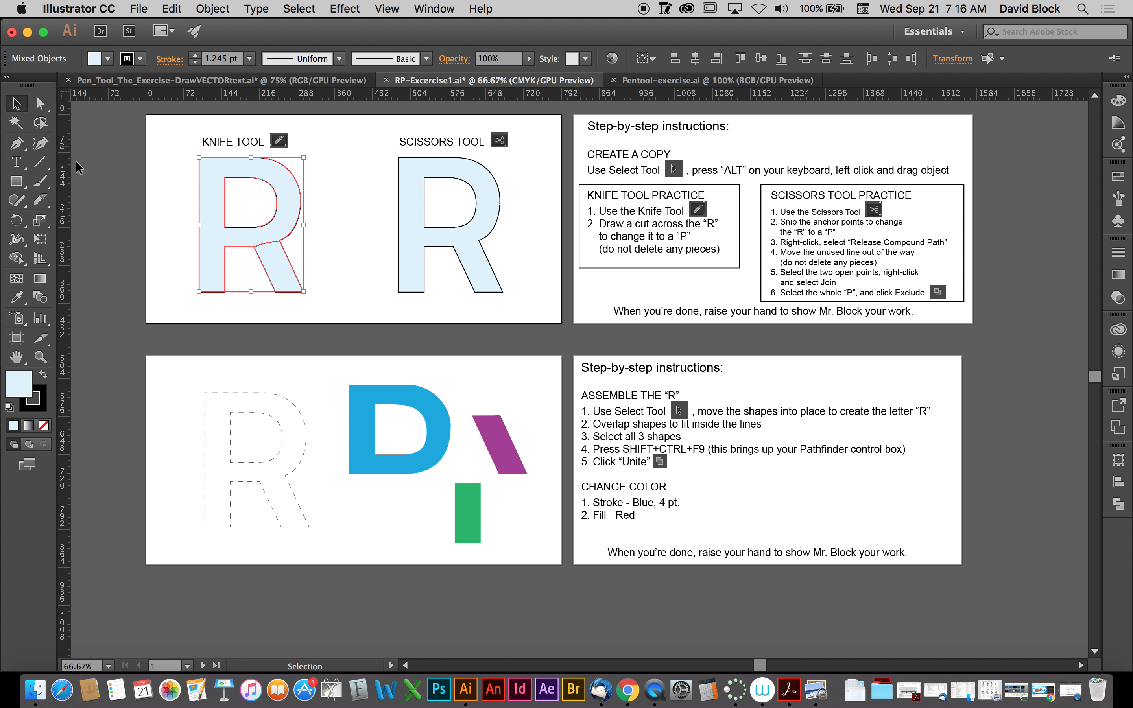
click(330, 261)
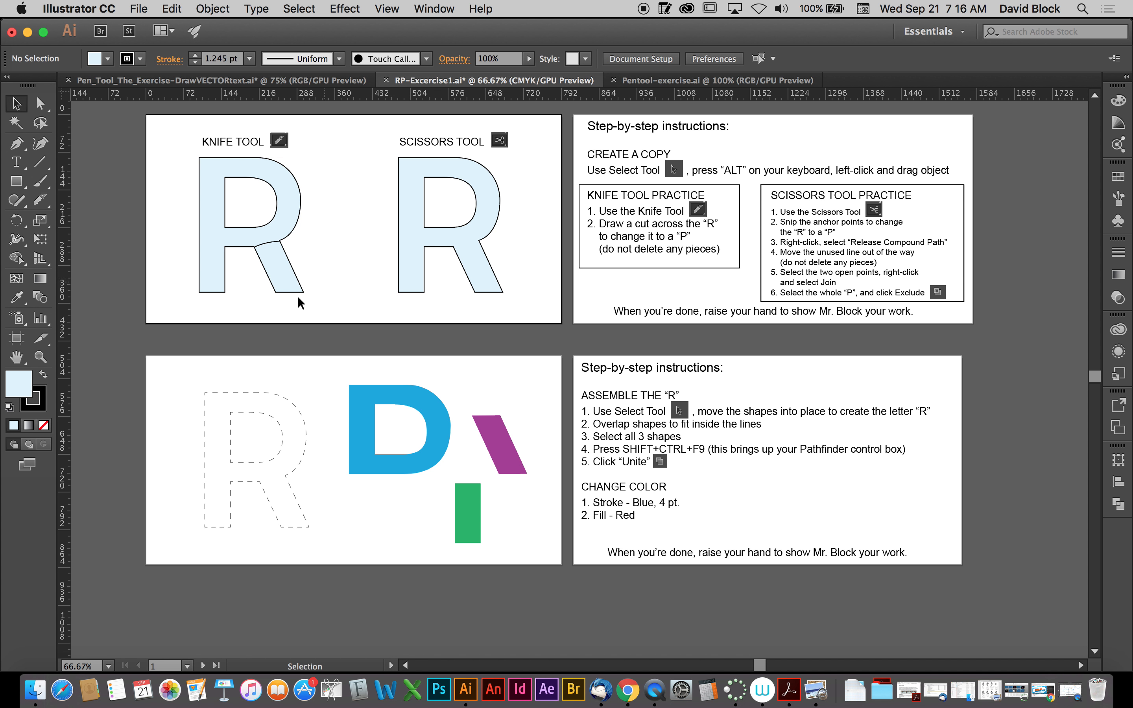
drag(277, 259, 281, 278)
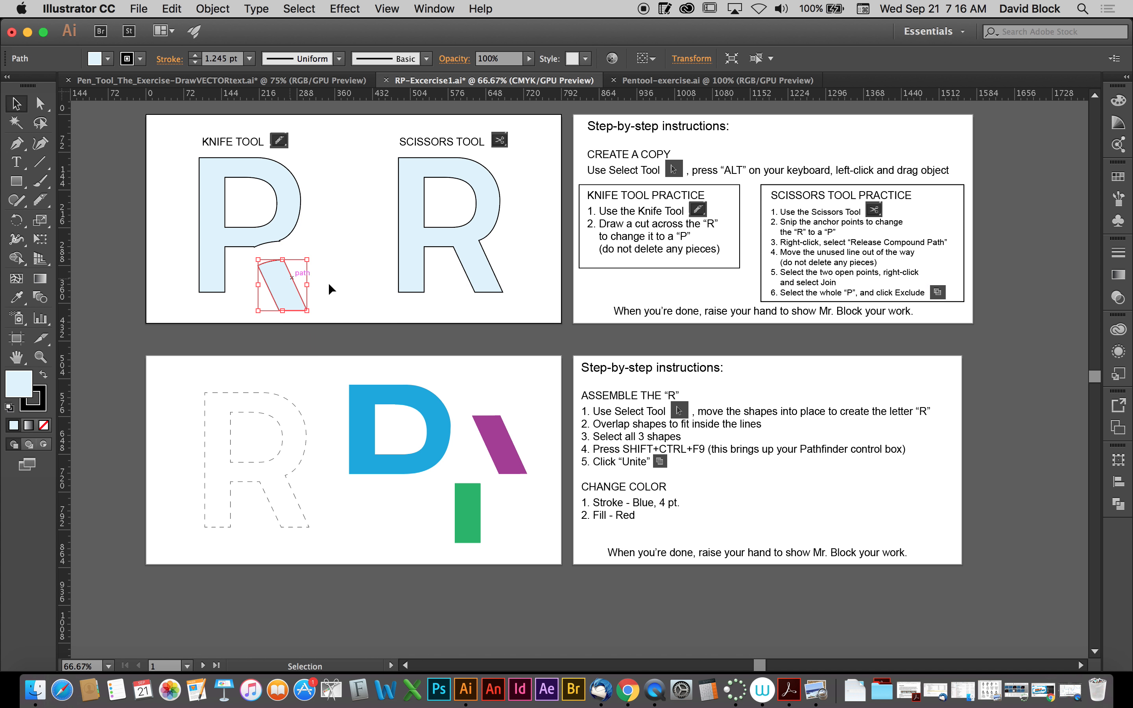
click(339, 263)
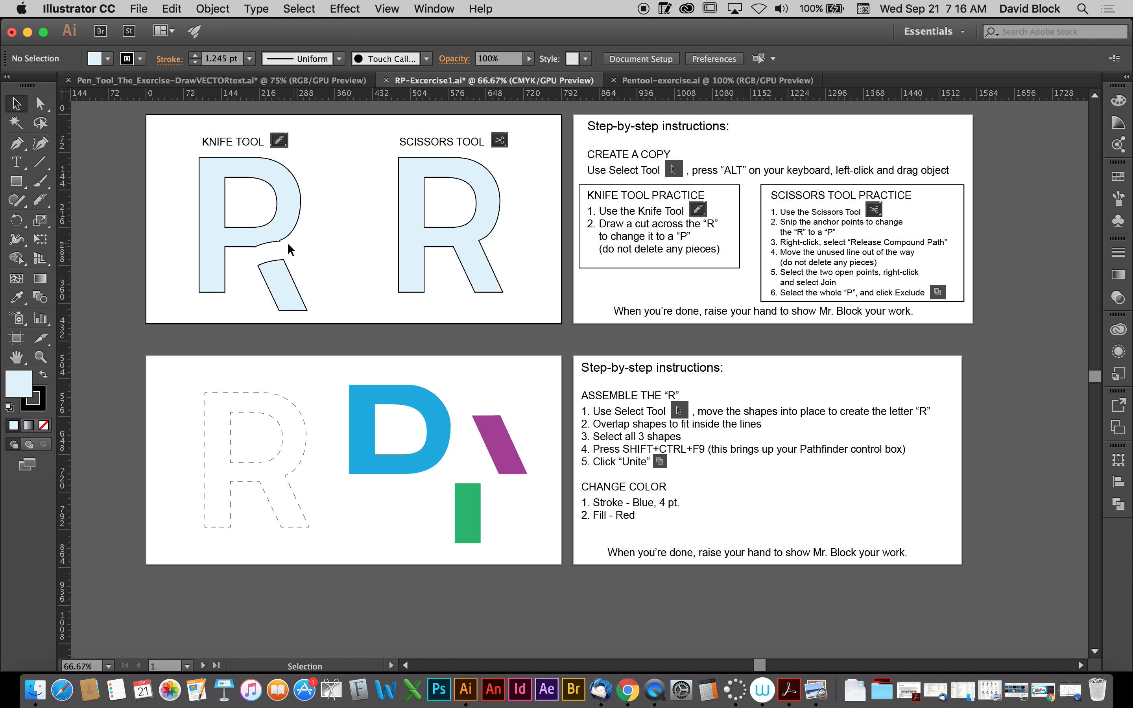
drag(311, 229, 235, 276)
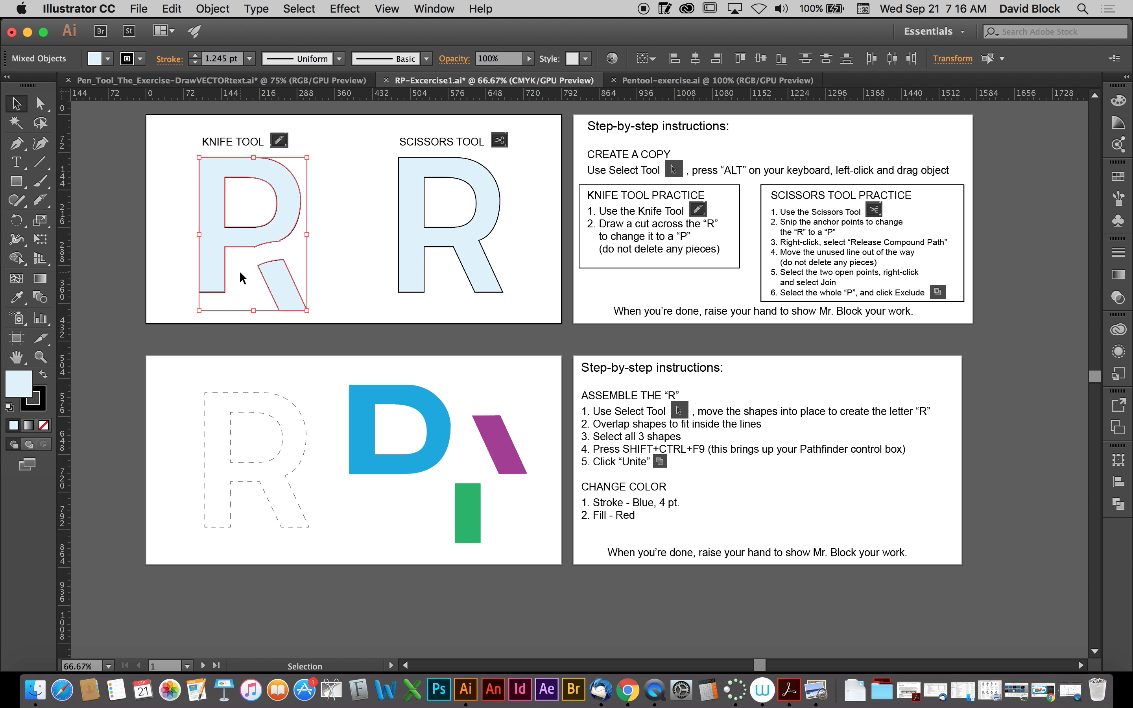
click(246, 259)
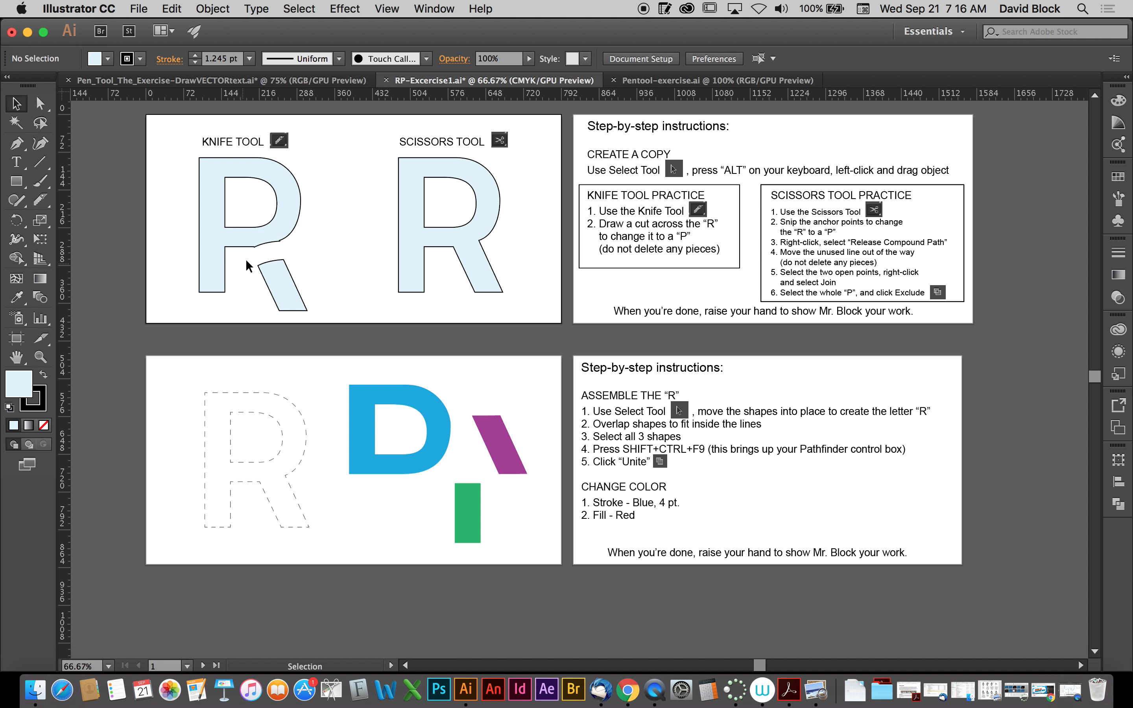
Smooth the rough cut edge along the underside of the KNIFE TOOL P's bowl with the Smooth tool.
click(245, 235)
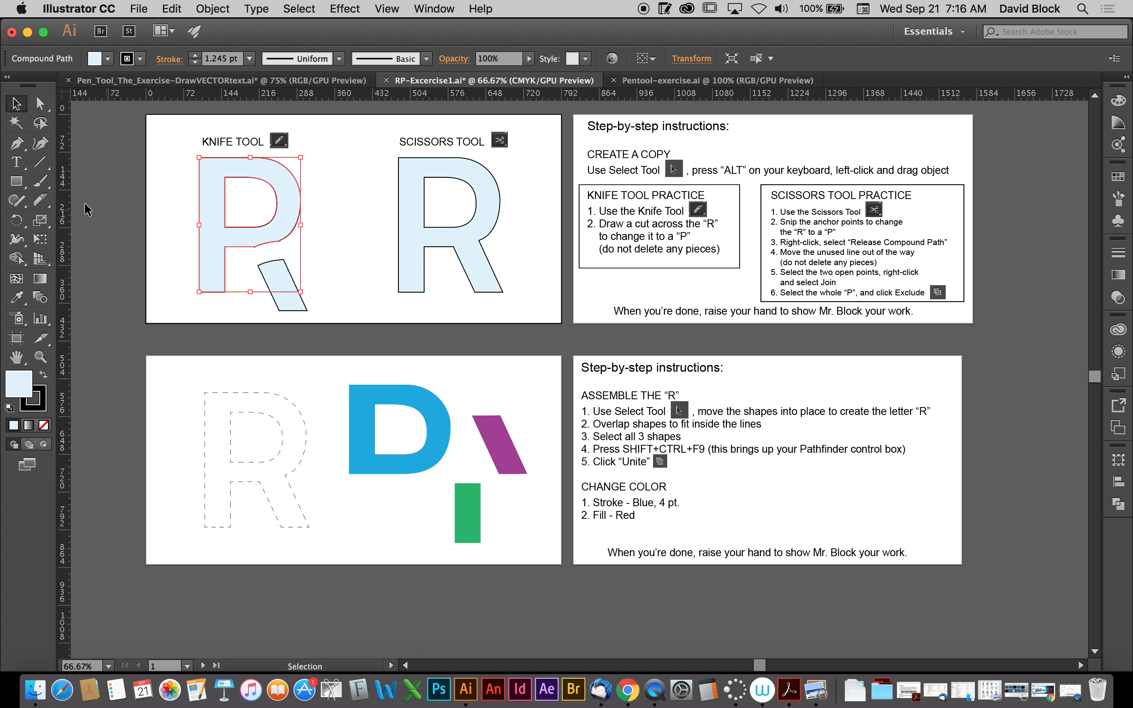
click(16, 201)
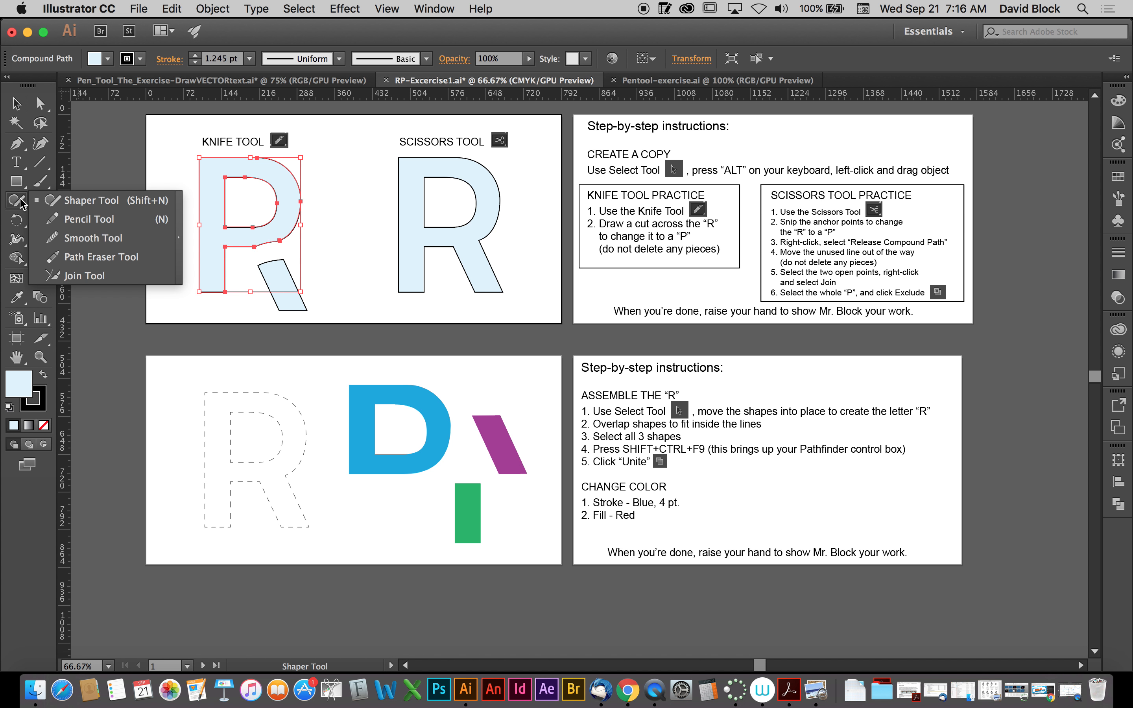
click(55, 239)
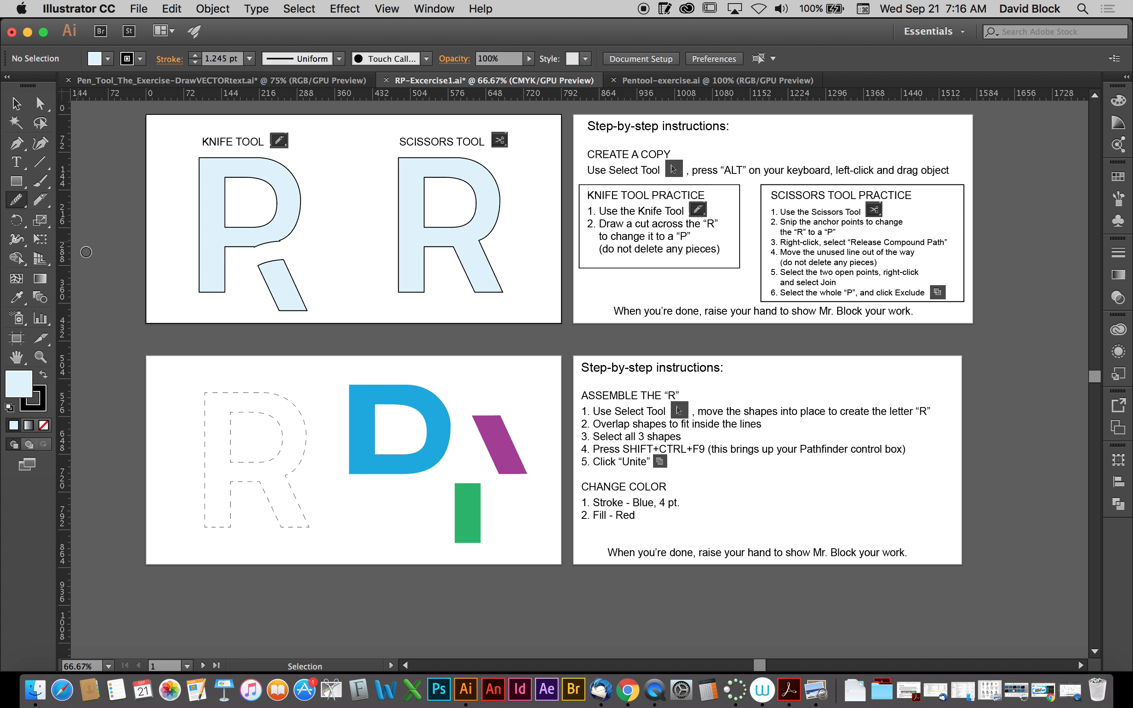
super+click(251, 243)
drag(246, 248, 288, 236)
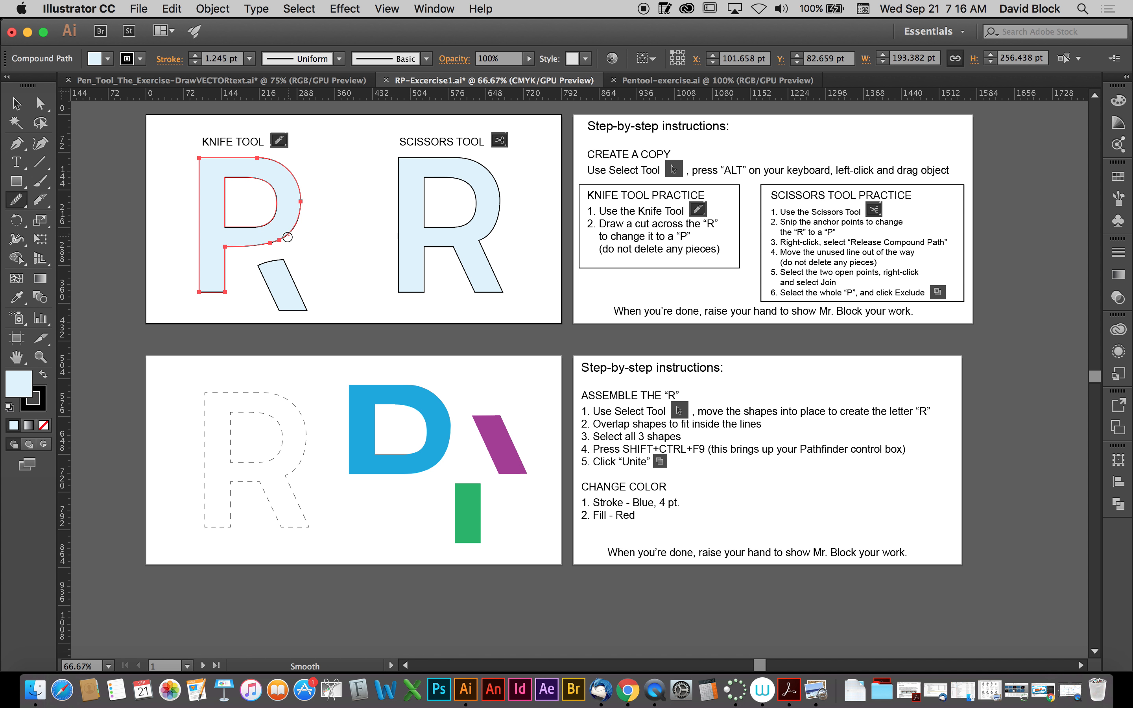
click(15, 106)
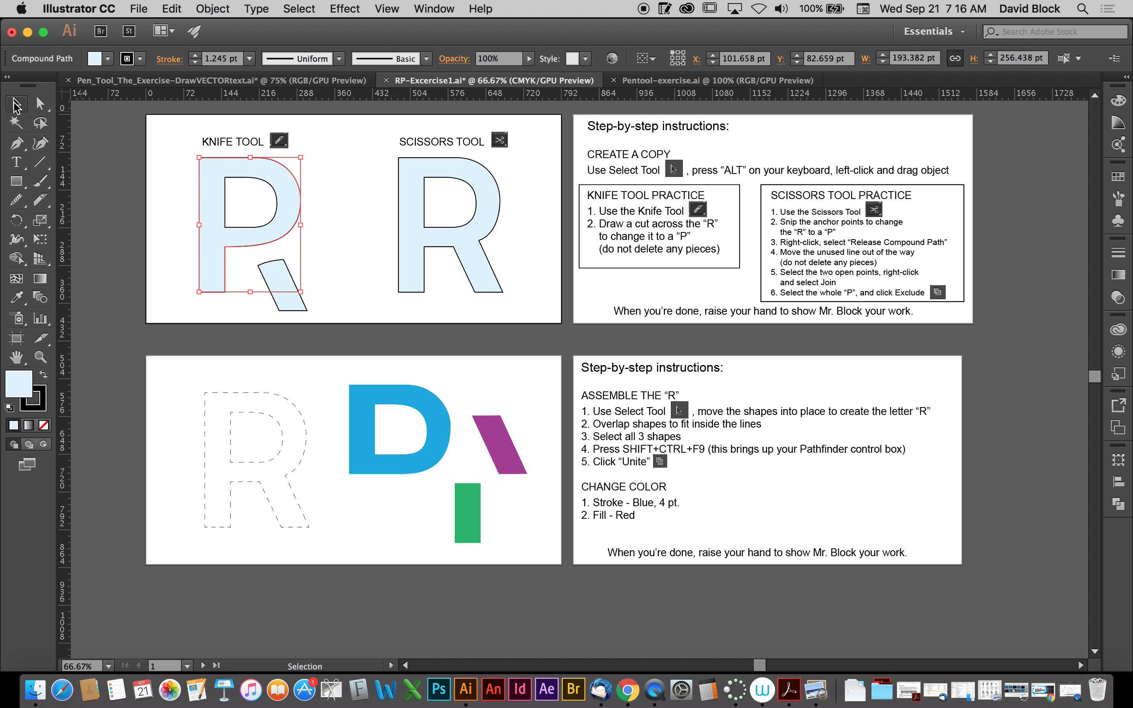
Snip the outer path of the SCISSORS TOOL R at the two anchor points where its leg meets the bowl.
click(353, 247)
click(414, 233)
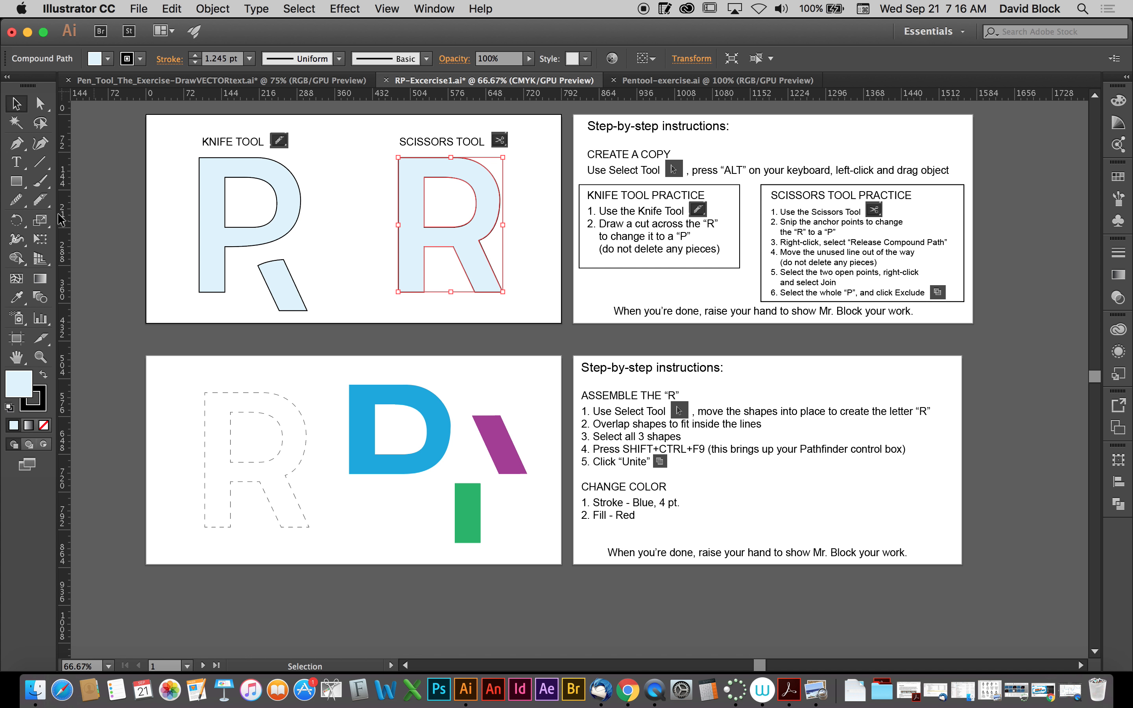
drag(40, 200, 108, 224)
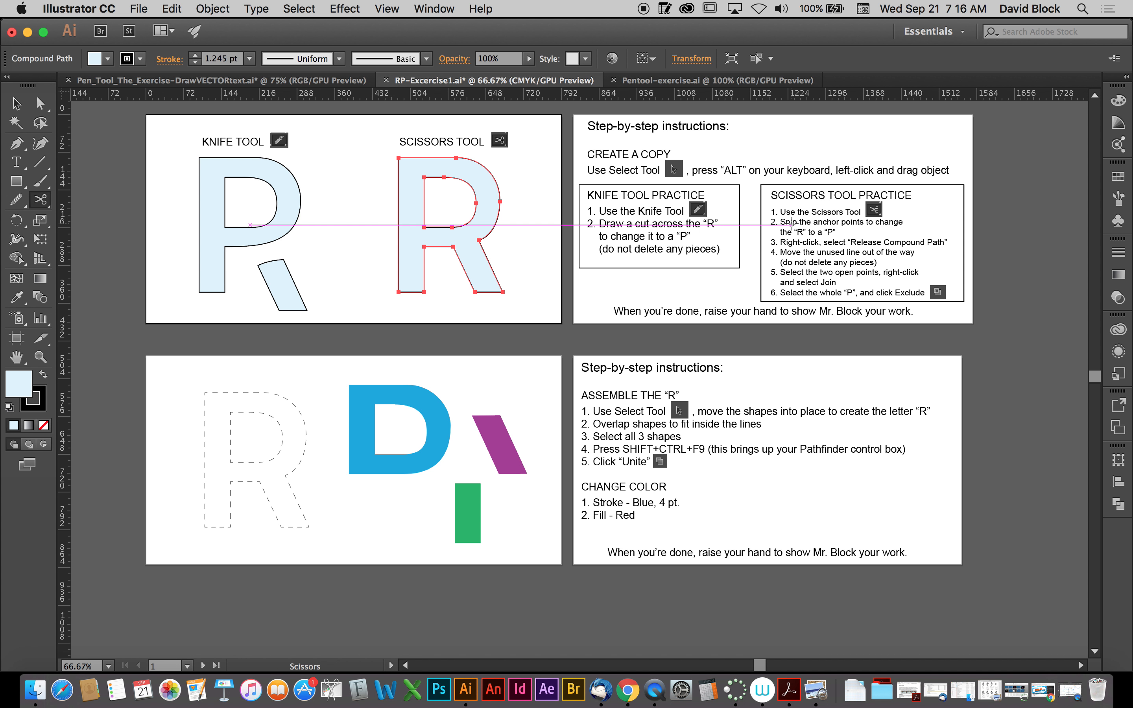
click(460, 259)
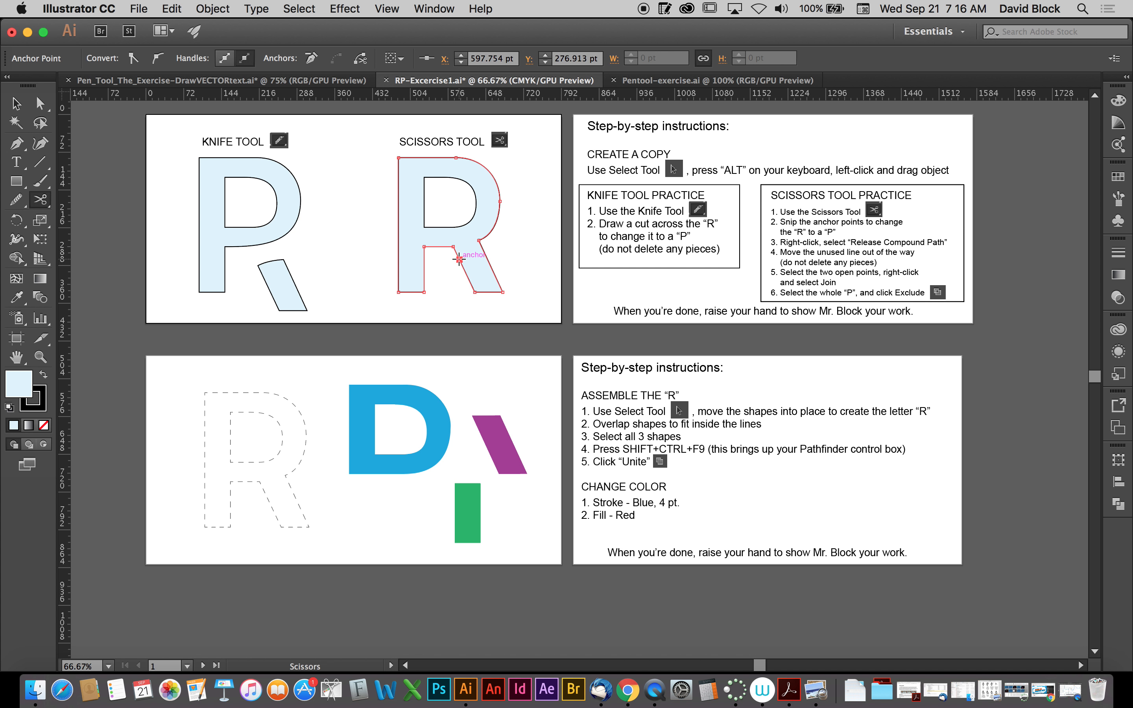
key(super)
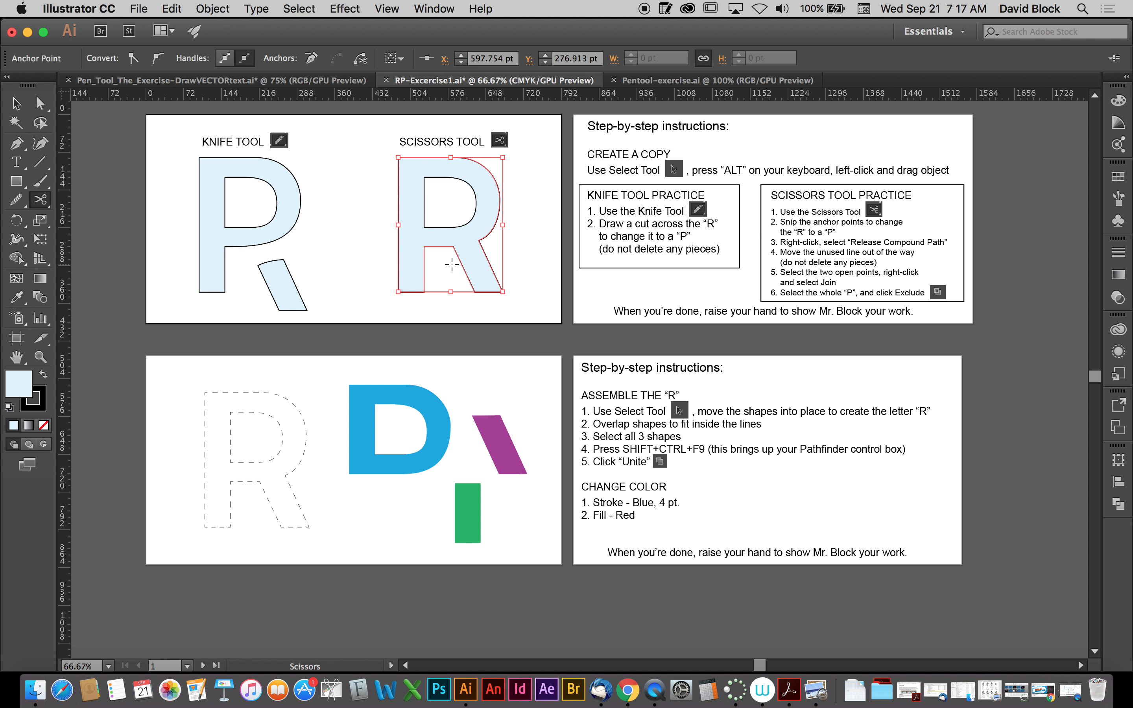
key(super)
super+click(451, 263)
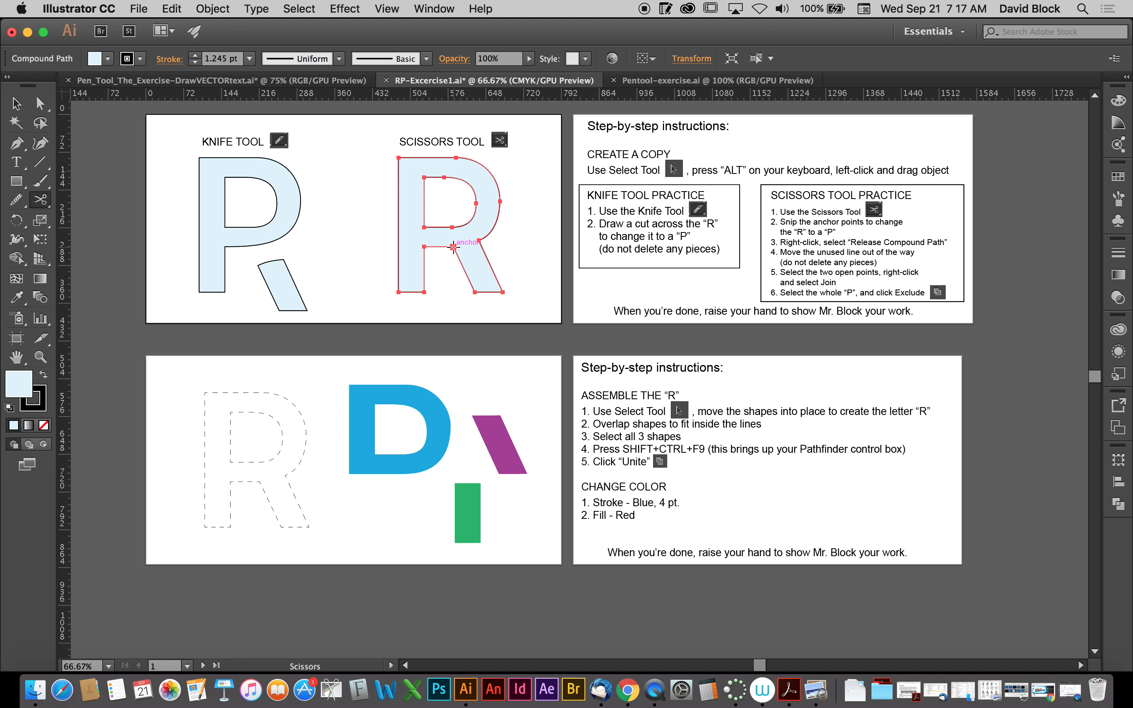
click(453, 247)
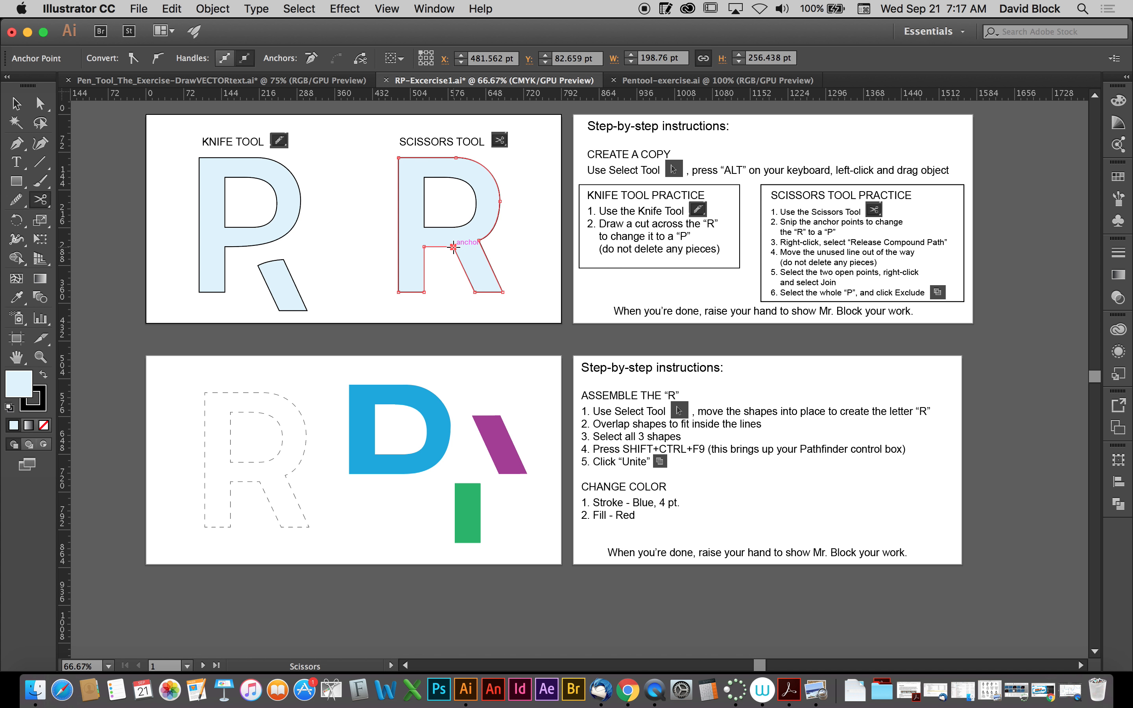
click(479, 241)
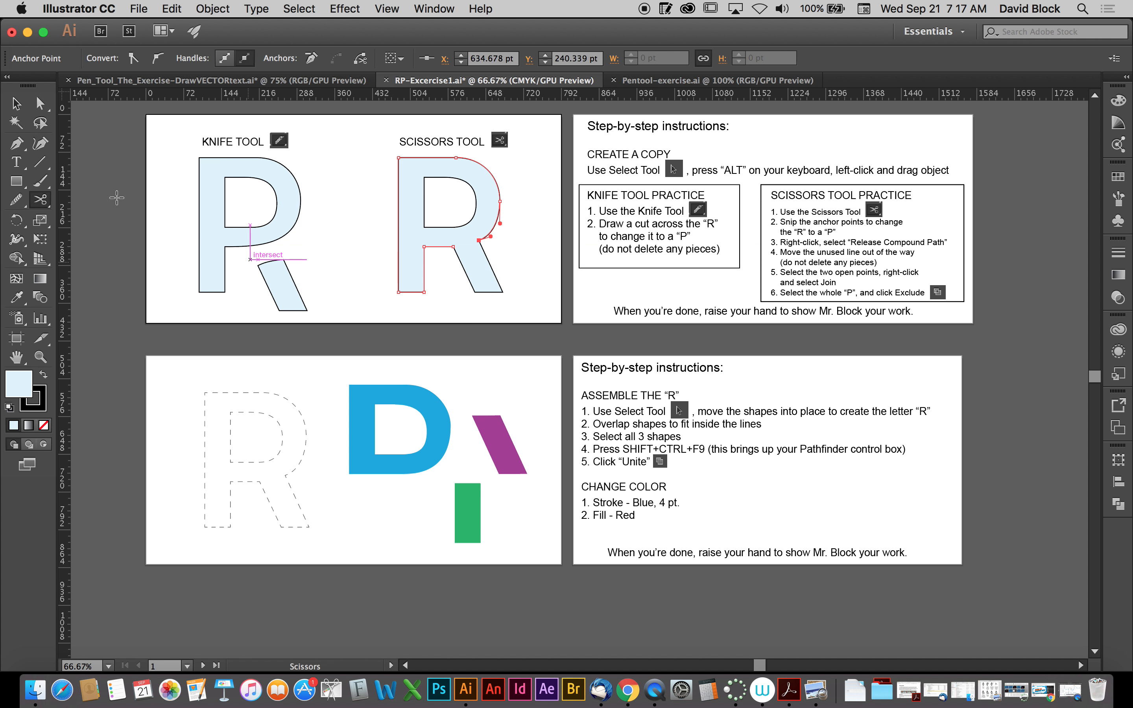
Release the SCISSORS TOOL R's compound path and move the cut-off leg away from the P shape.
click(17, 103)
click(495, 280)
mouse_move(495, 279)
mouse_down()
mouse_move(440, 276)
mouse_move(482, 268)
mouse_up()
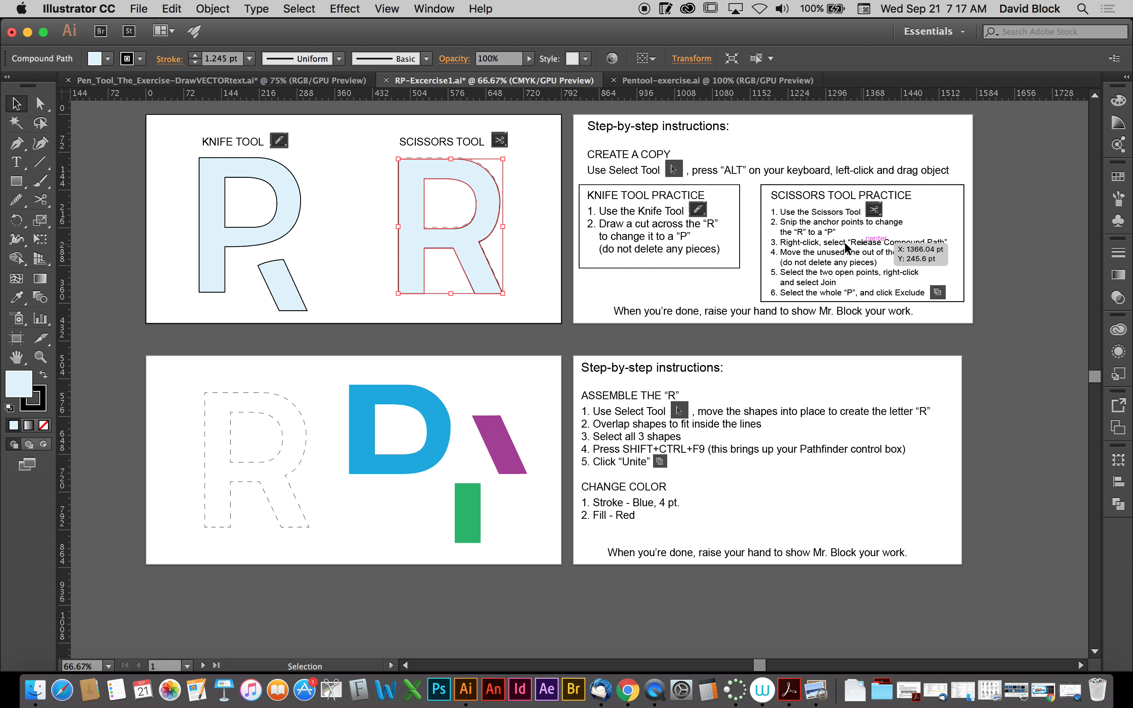
right_click(473, 248)
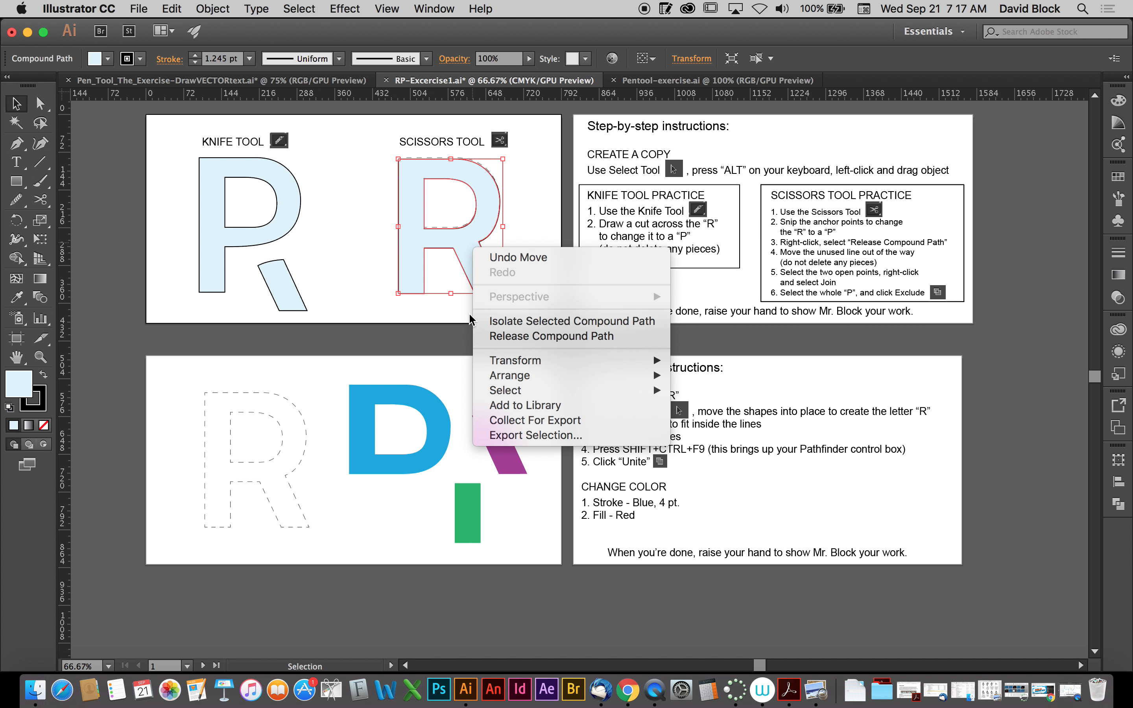
click(519, 337)
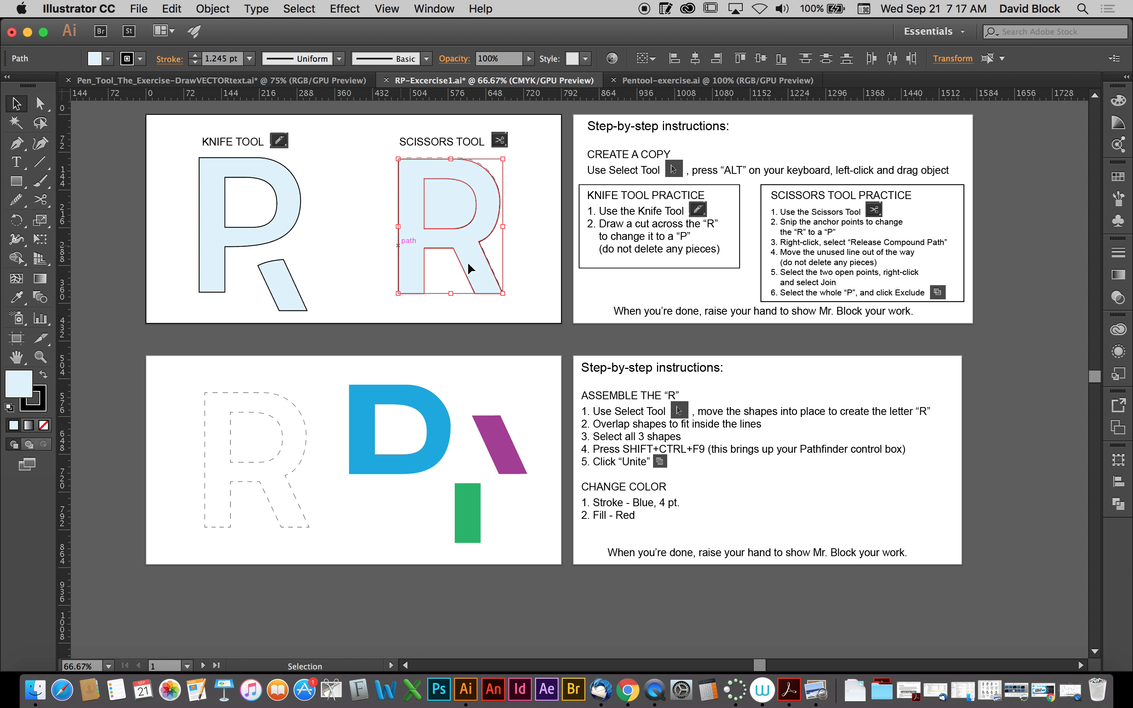
click(528, 260)
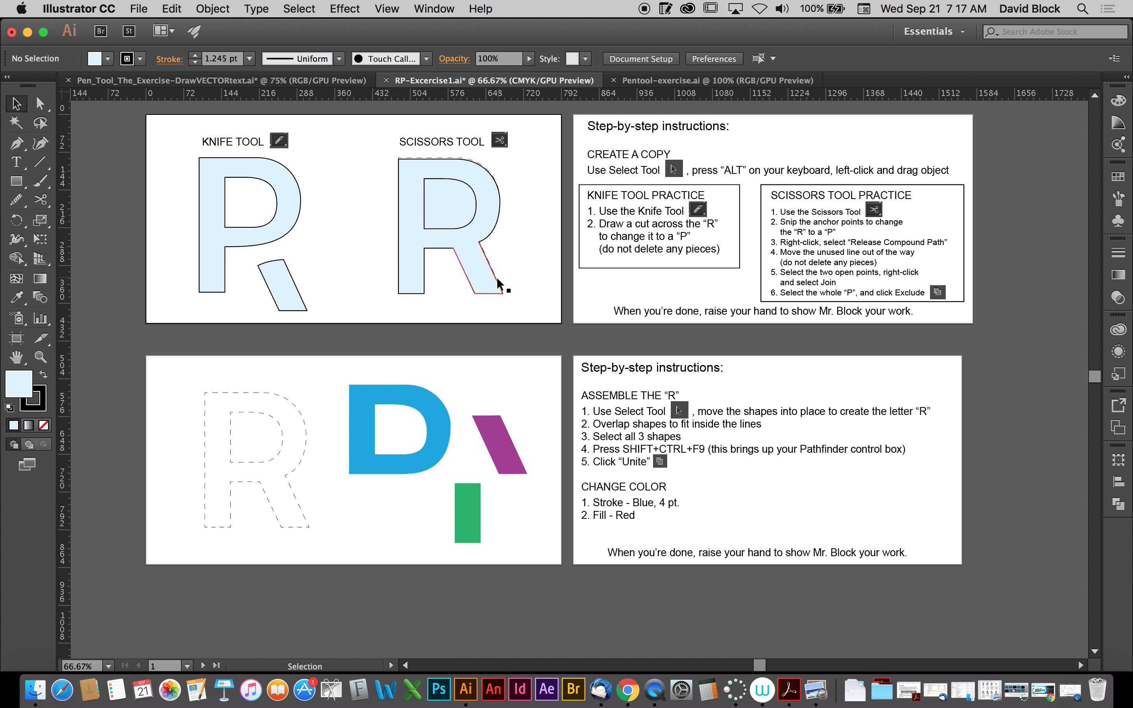
drag(497, 277, 529, 291)
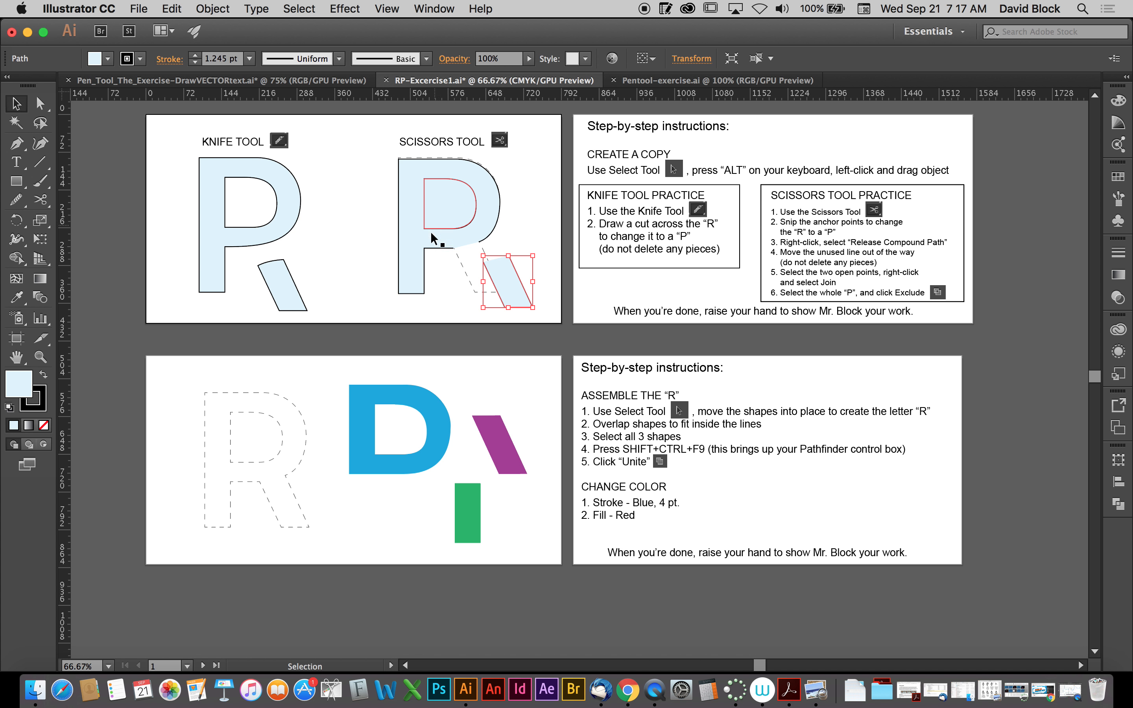
Move the open endpoint beneath the SCISSORS TOOL P's bowl onto the other open endpoint using Direct Selection.
click(40, 105)
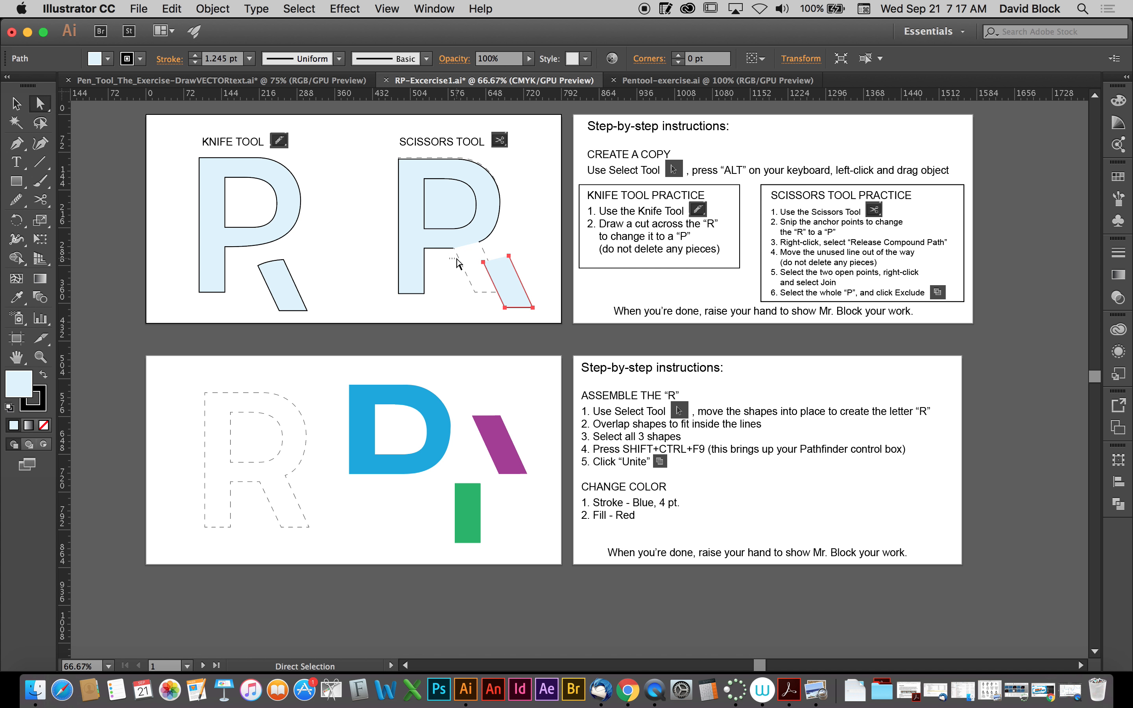
drag(454, 251, 478, 247)
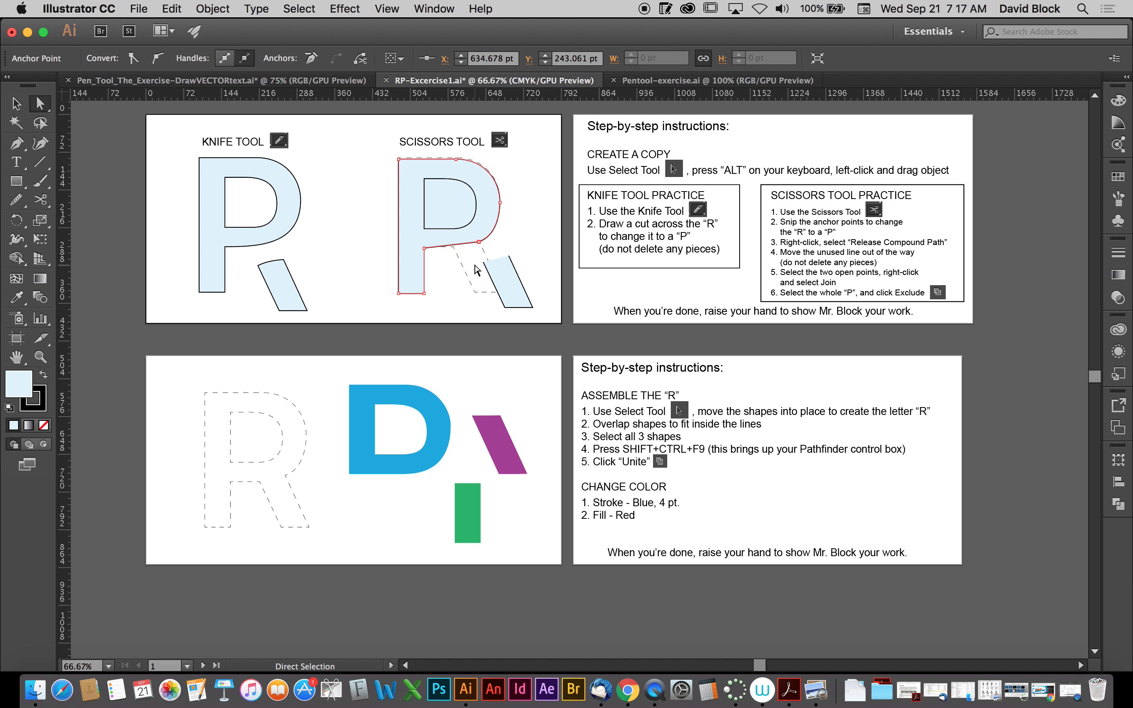
Undo the last endpoint move and join the two open endpoints beneath the SCISSORS TOOL P's bowl.
key(super+z)
drag(440, 256, 485, 240)
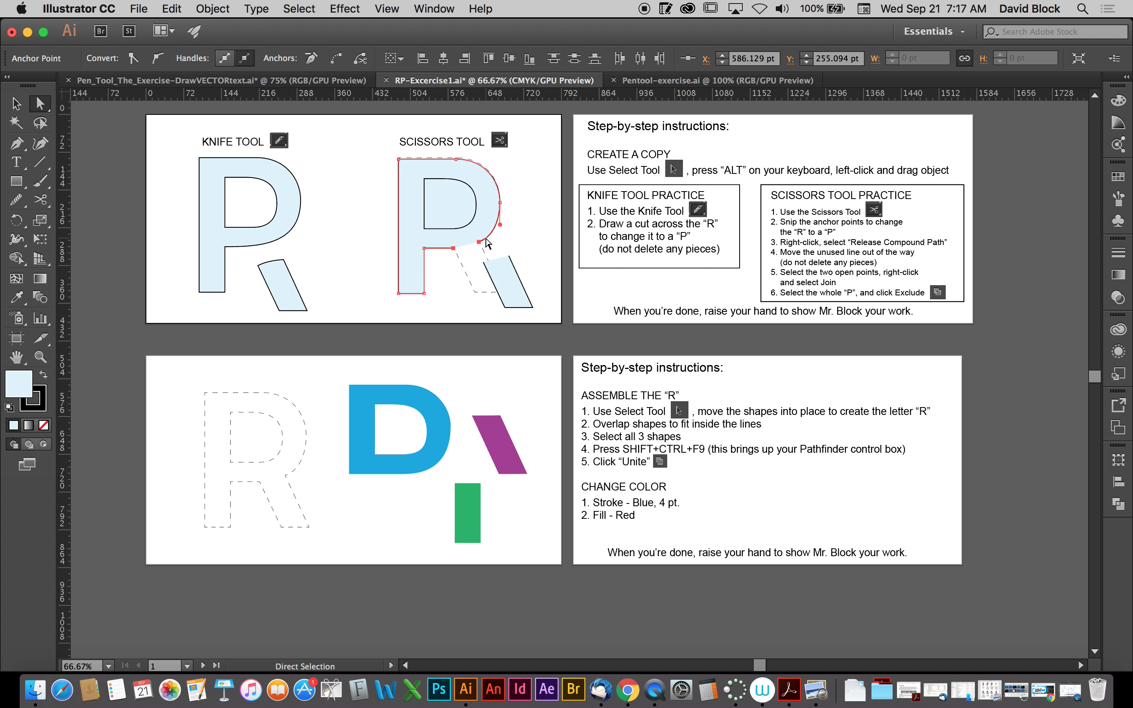
right_click(463, 250)
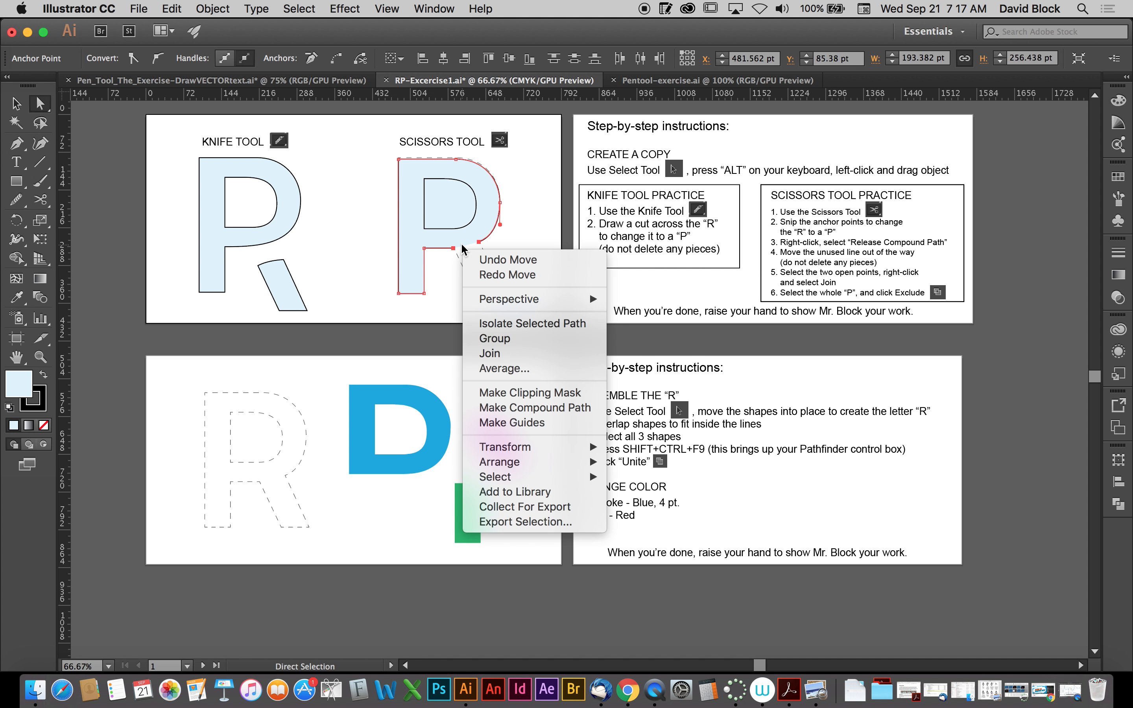
click(496, 354)
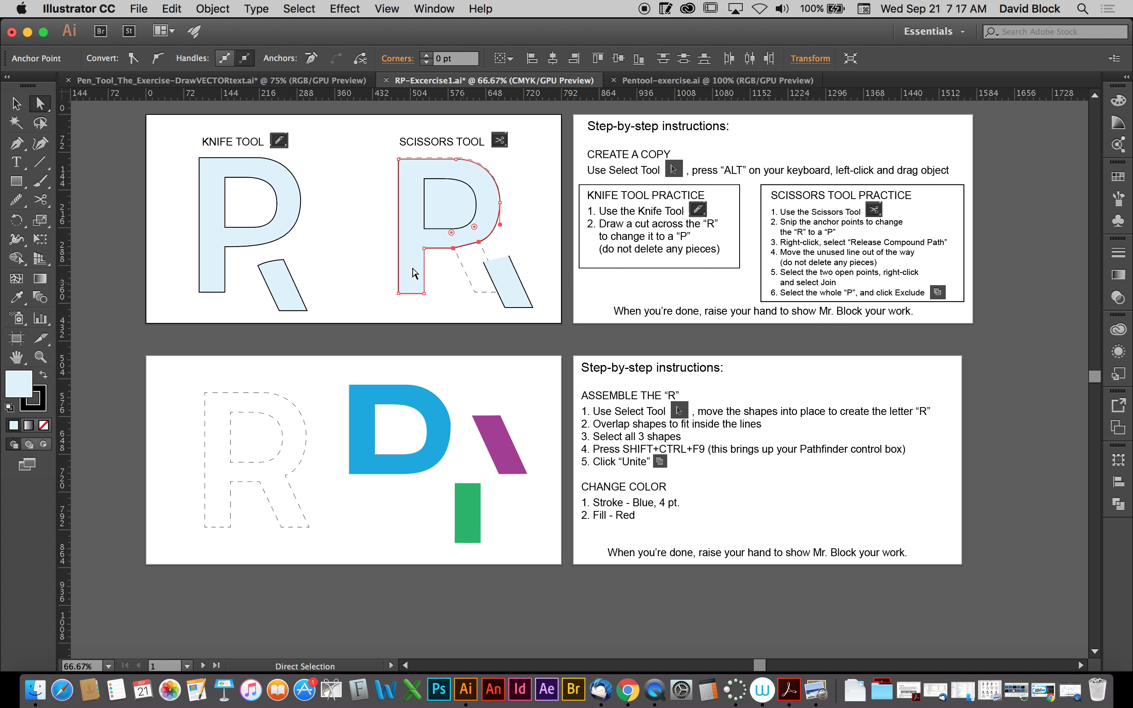
Move the SCISSORS TOOL P's inner counter shape outside the letter with the Selection tool, and undo the move.
click(16, 103)
click(431, 278)
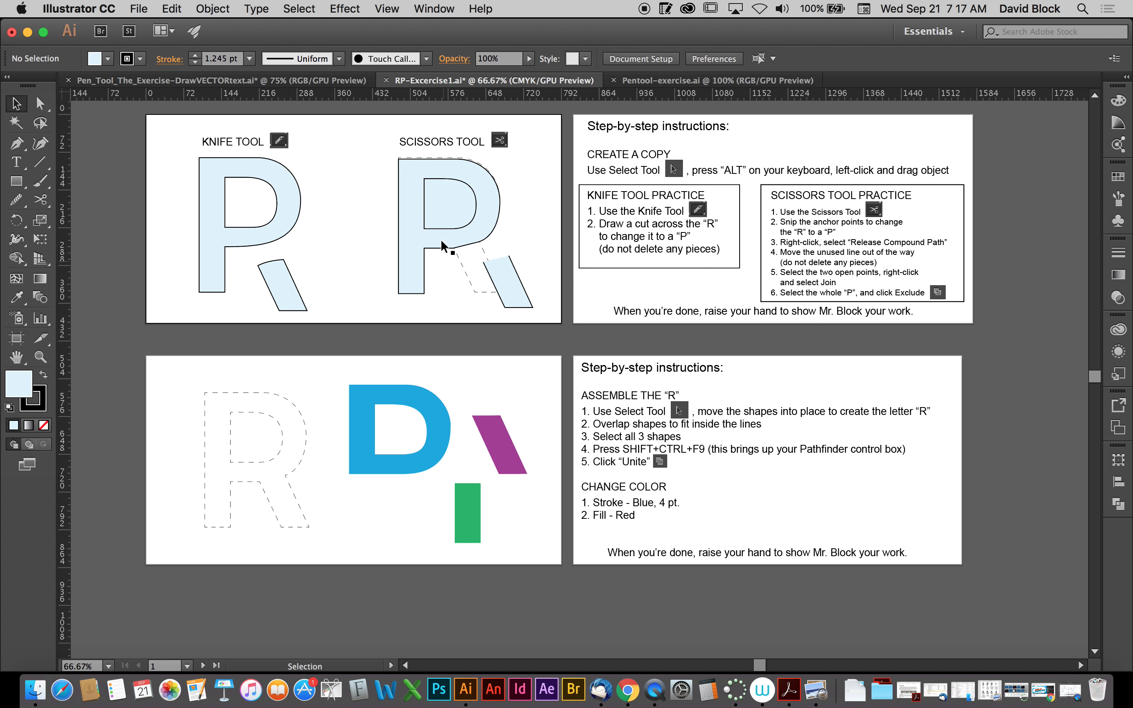
drag(438, 224, 352, 223)
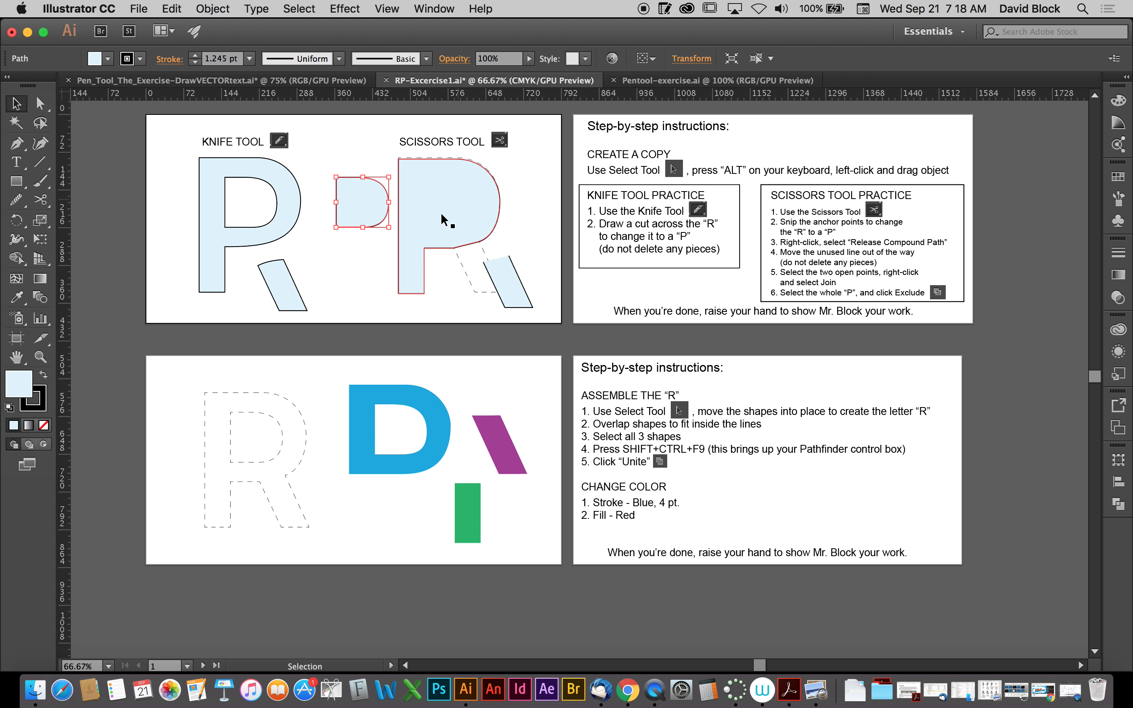
key(super+z)
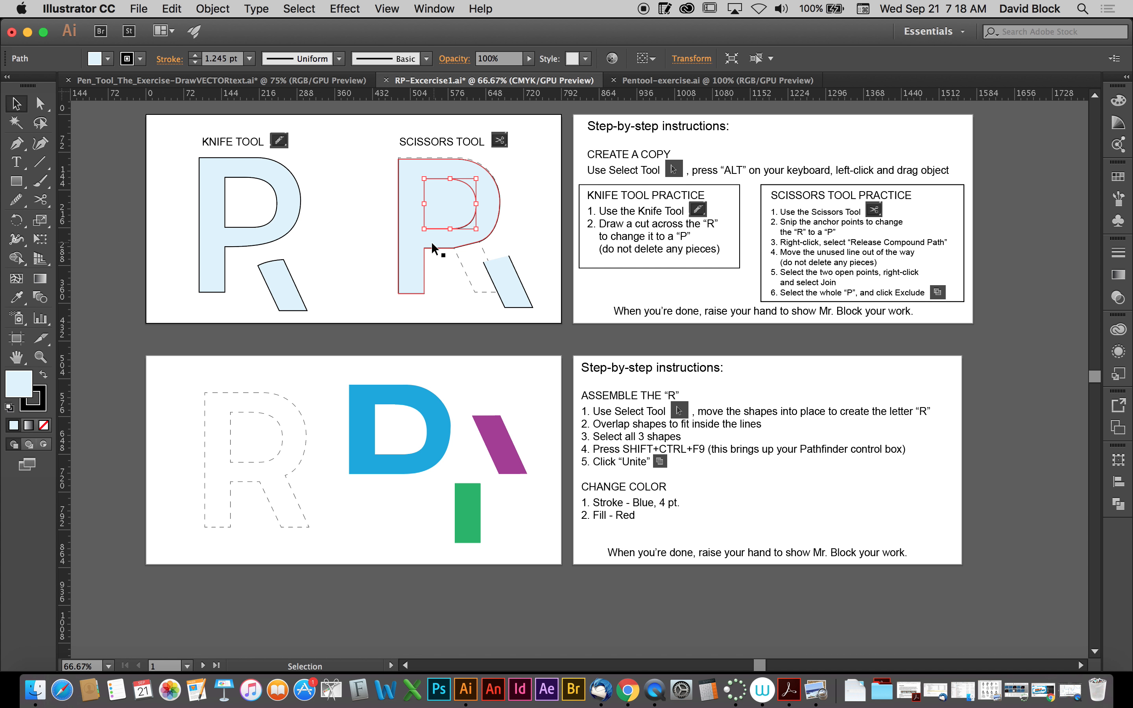
Select the SCISSORS TOOL P's outer shape together with its inner counter and combine them with the Pathfinder's Exclude mode.
shift+click(411, 255)
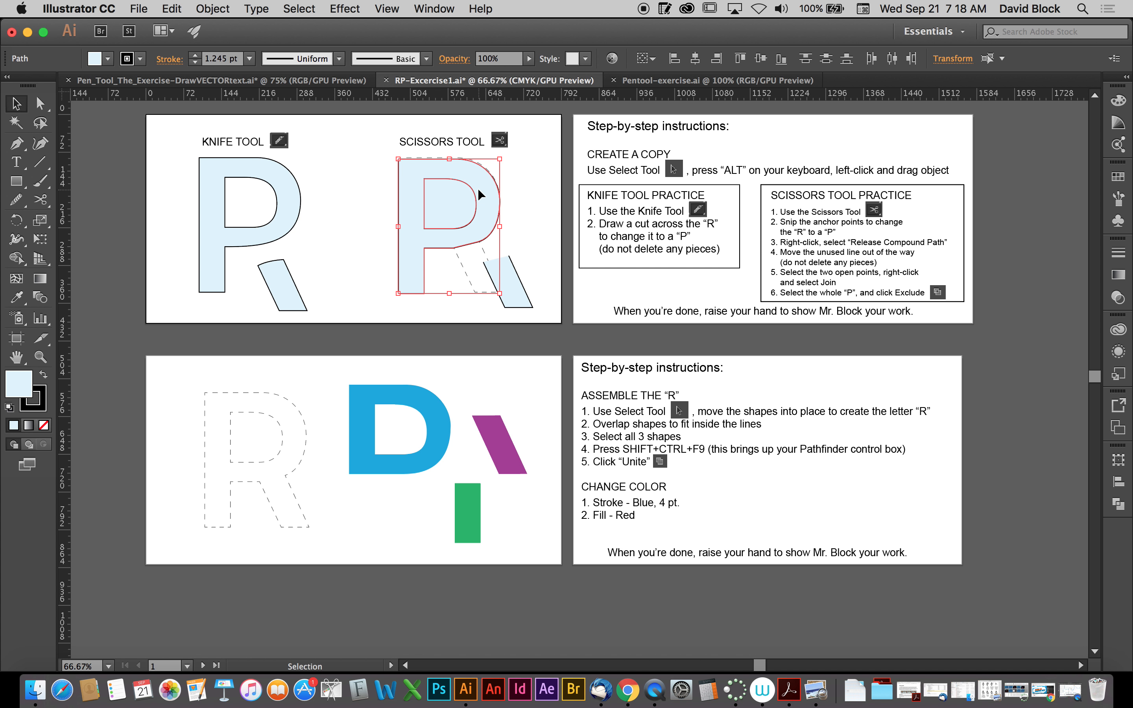
click(430, 9)
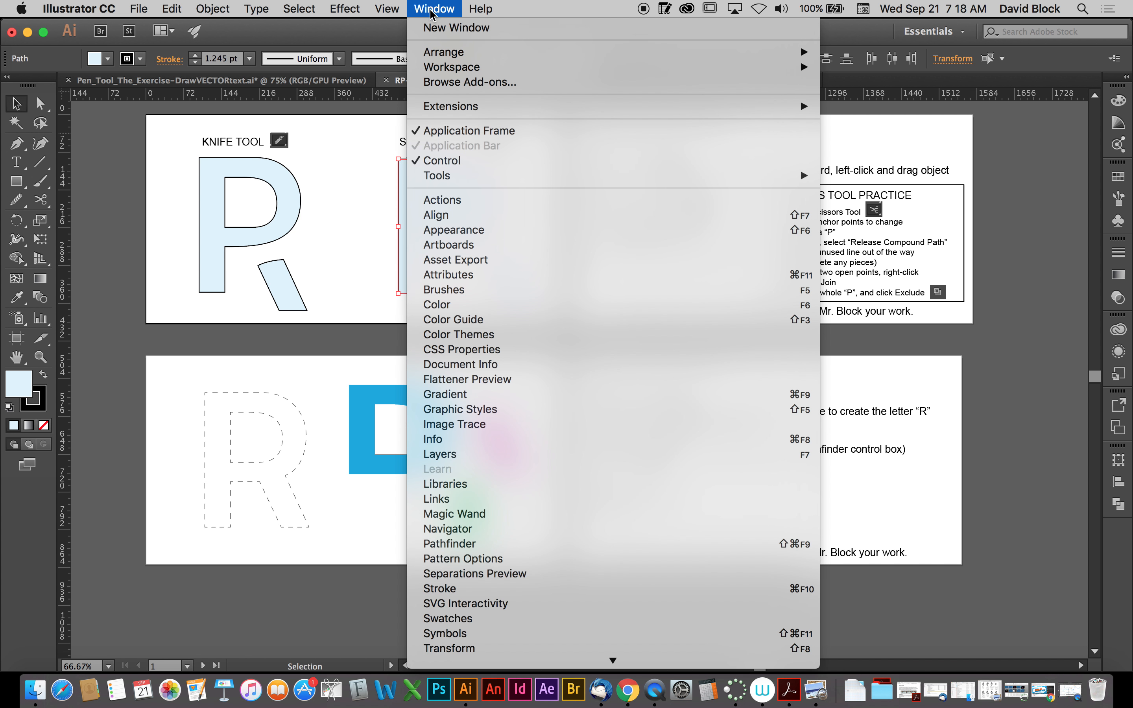
click(427, 544)
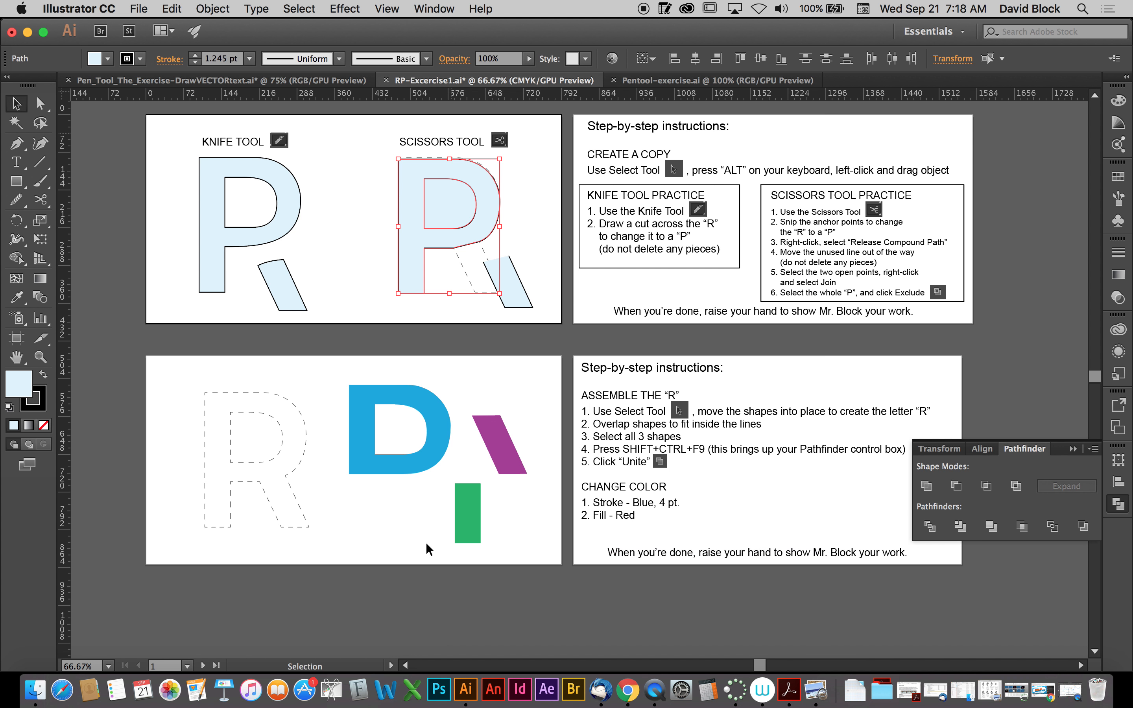
click(1017, 488)
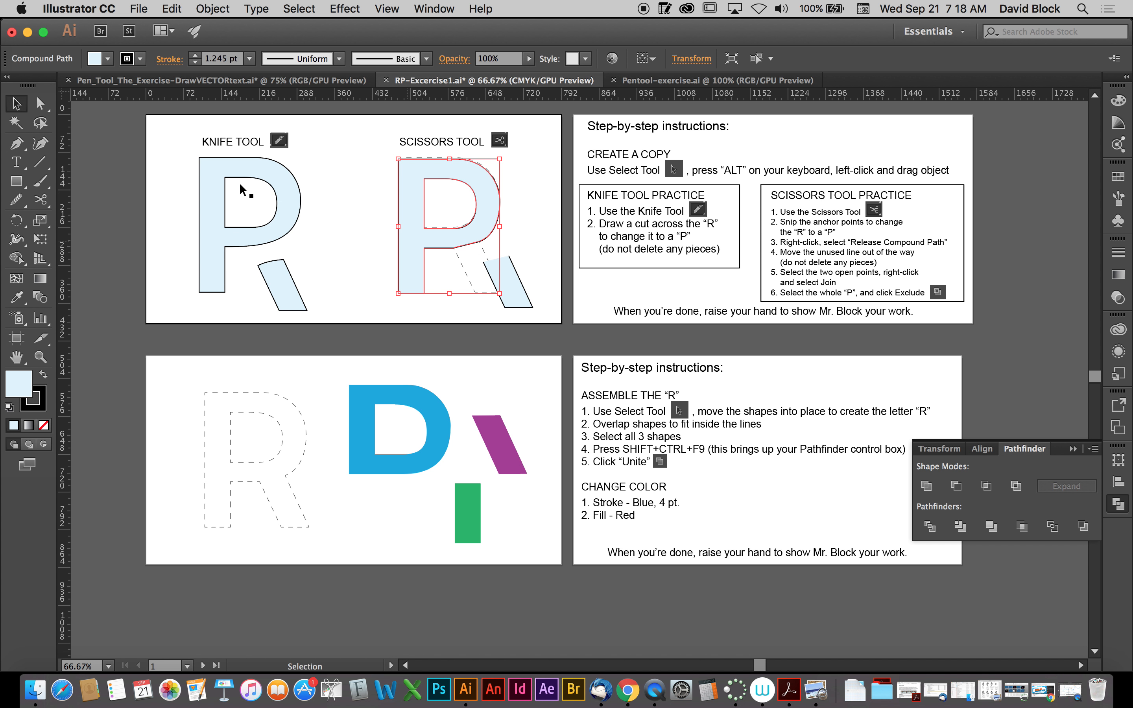
Smooth the underside of the SCISSORS TOOL P's bowl and reshape its curve by extending a direction handle from the inner stem corner.
click(18, 201)
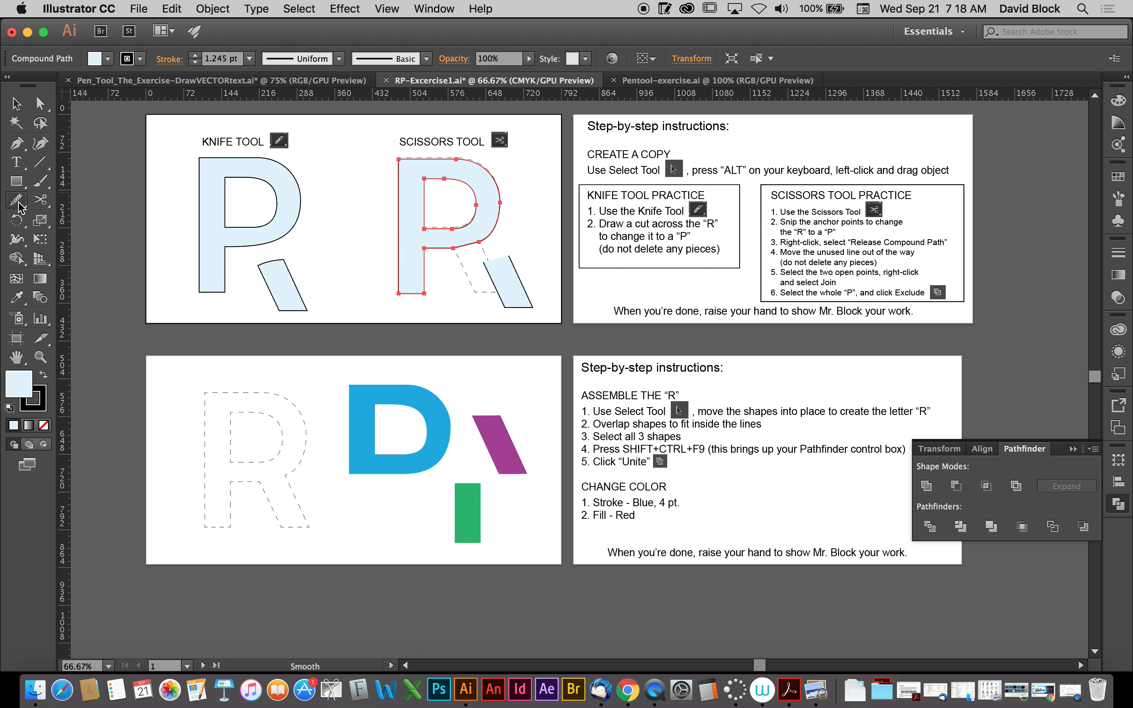
drag(450, 249, 490, 235)
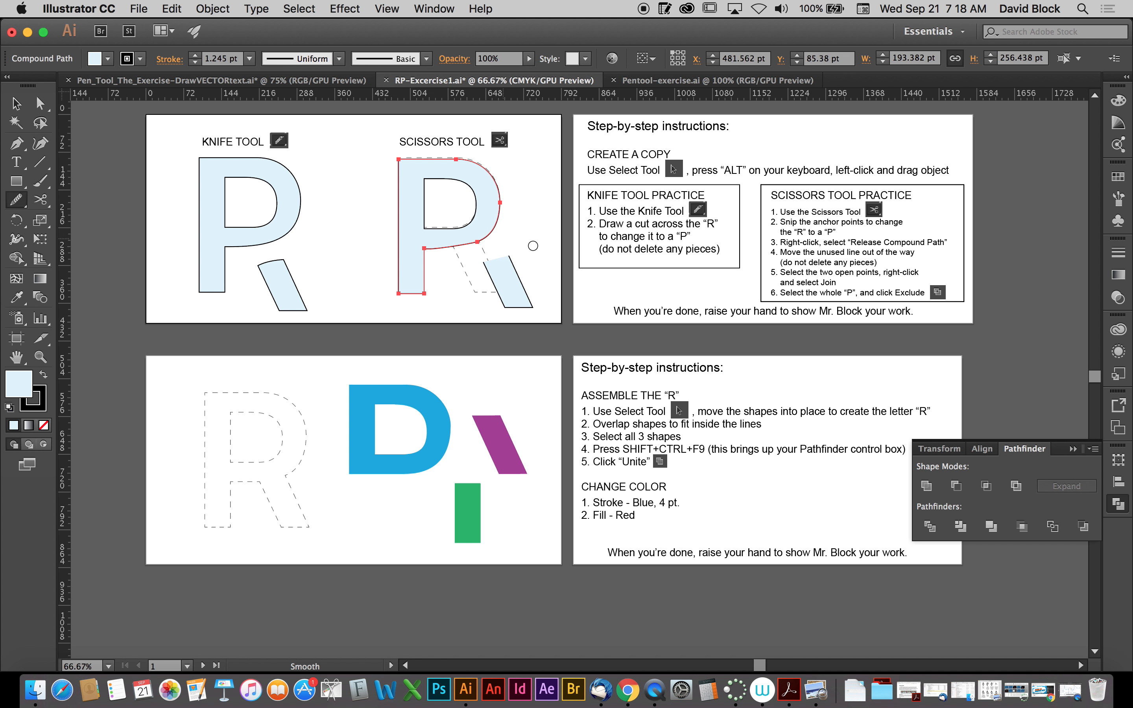
click(39, 103)
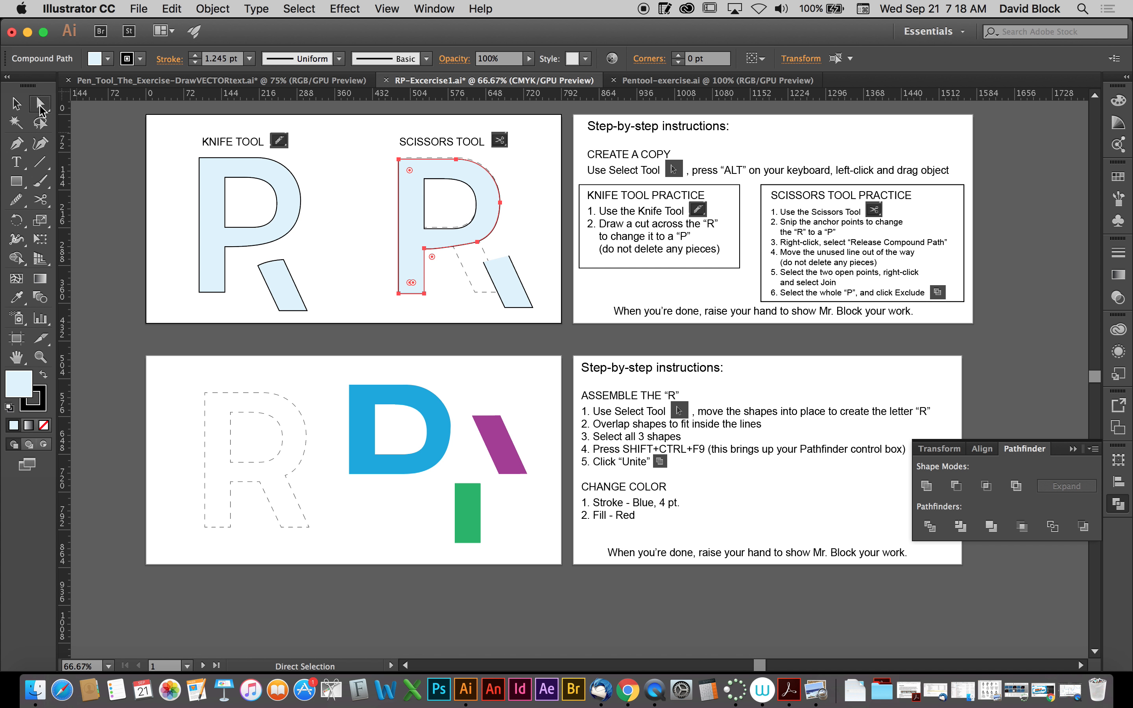
click(426, 249)
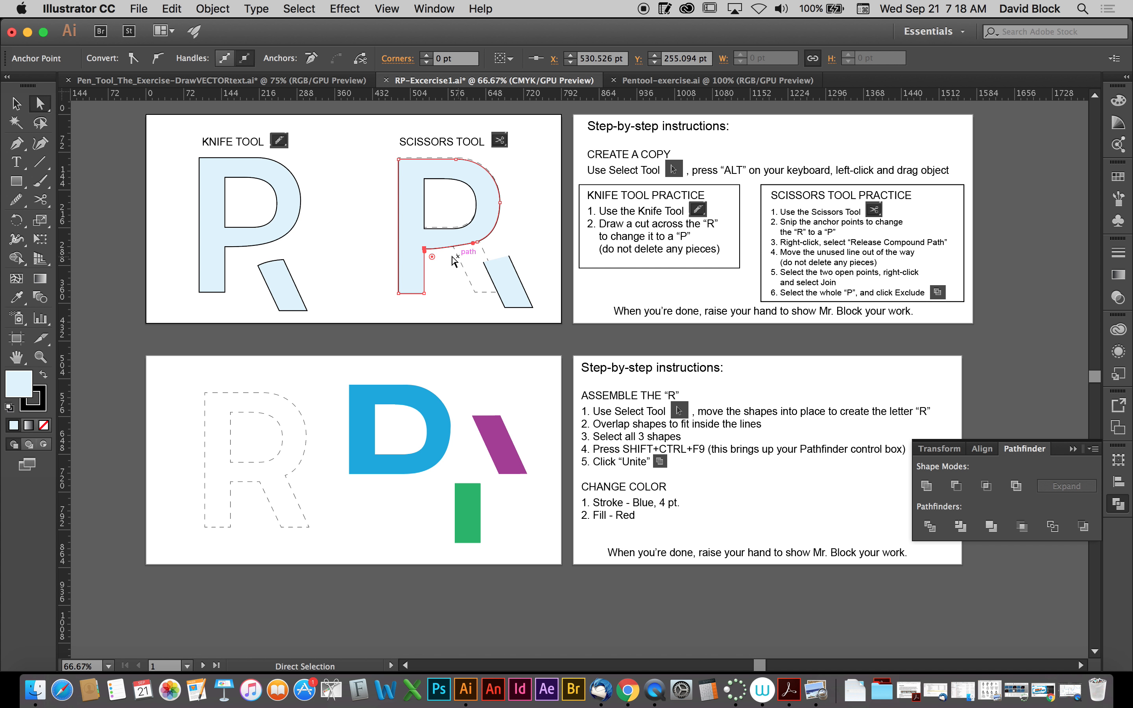
drag(426, 251, 451, 249)
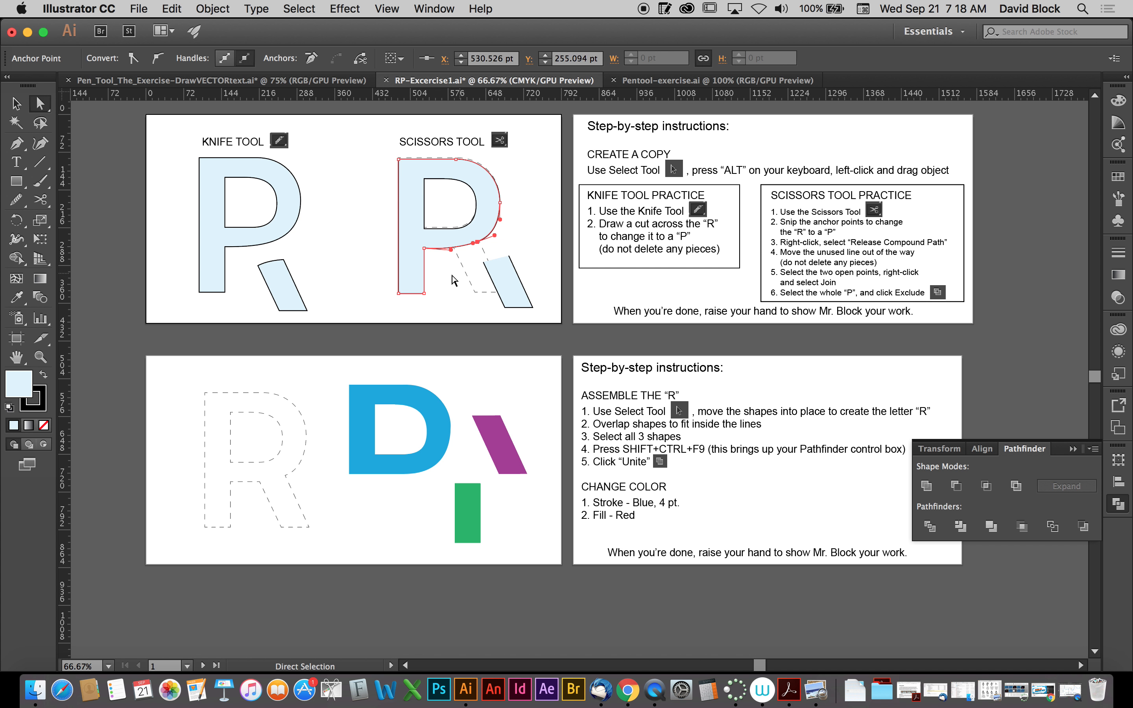
click(464, 280)
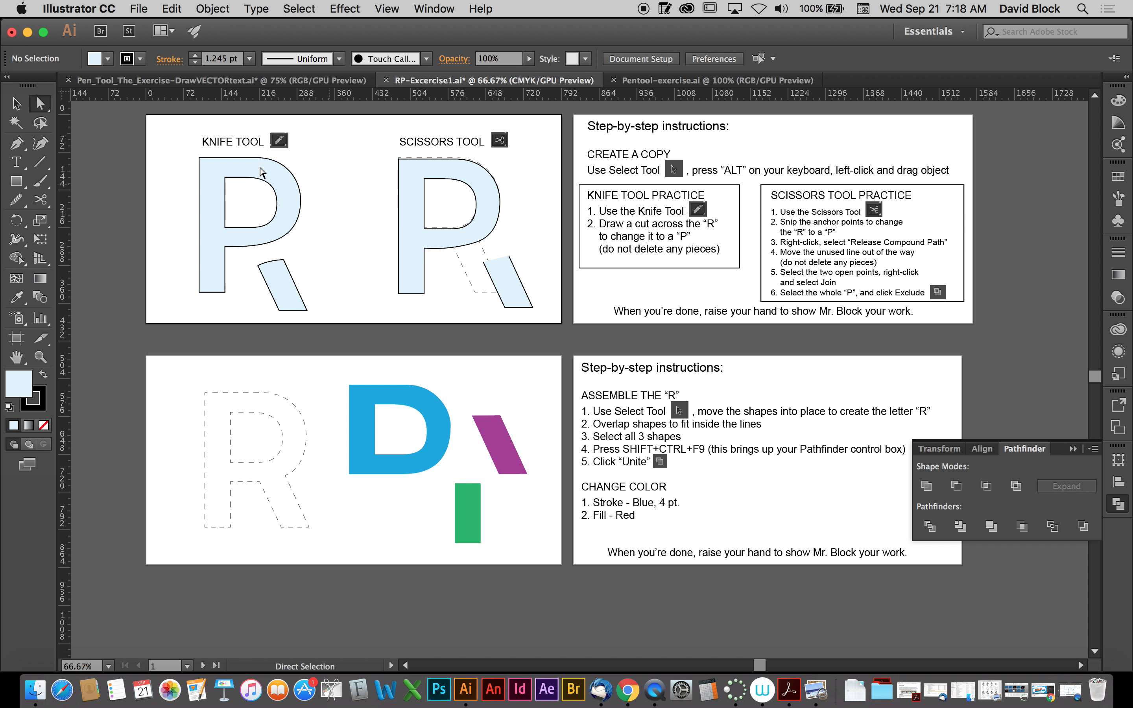
Move the blue bowl, green stem and purple leg onto the dashed R outline so that they overlap.
click(16, 103)
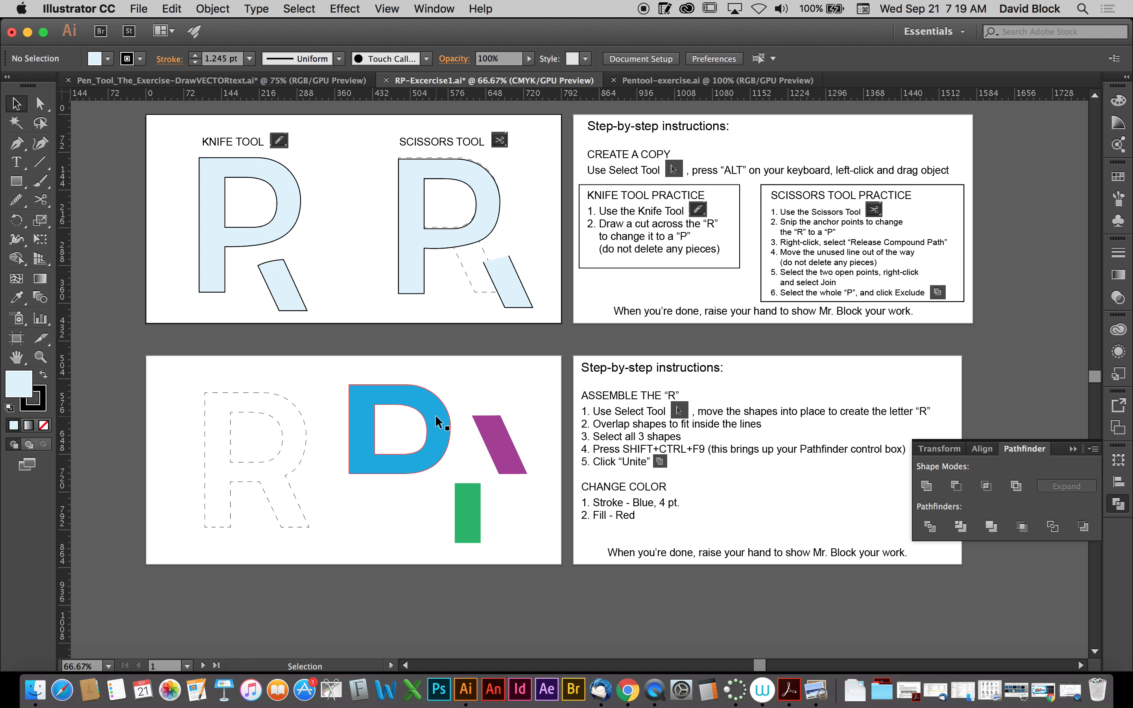
drag(429, 439, 290, 422)
drag(471, 514, 219, 492)
drag(498, 441, 281, 498)
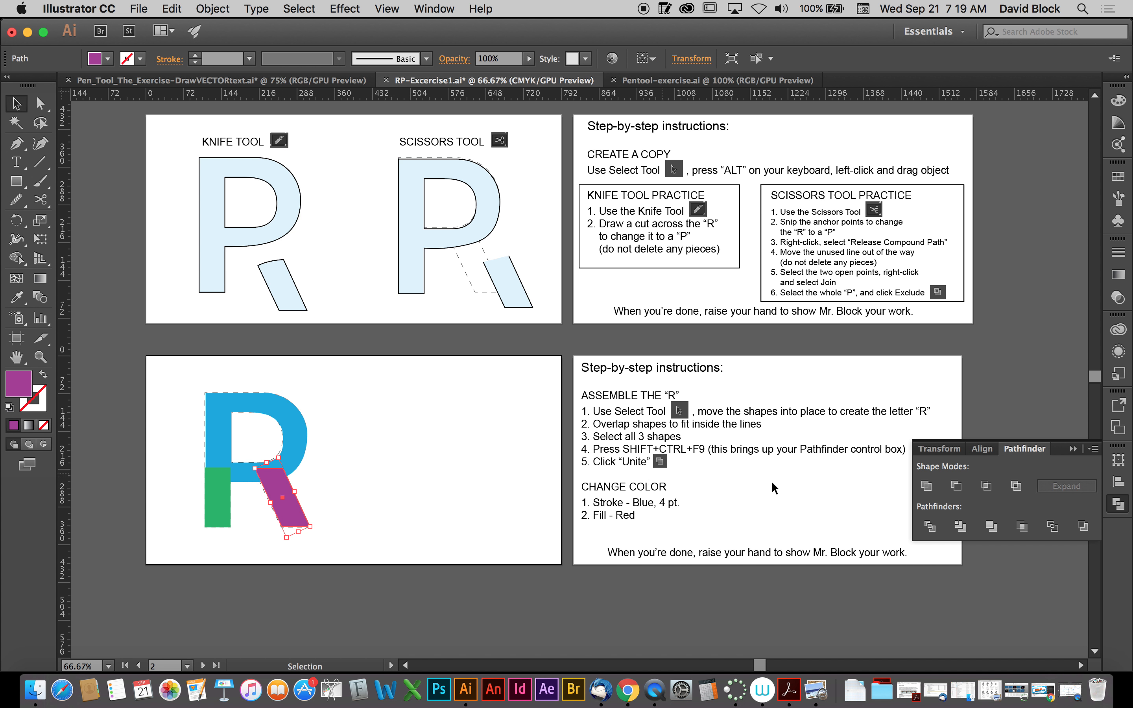
Unite the blue, green and purple pieces into a single R shape and nudge it slightly over the dashed outline.
drag(171, 504, 172, 505)
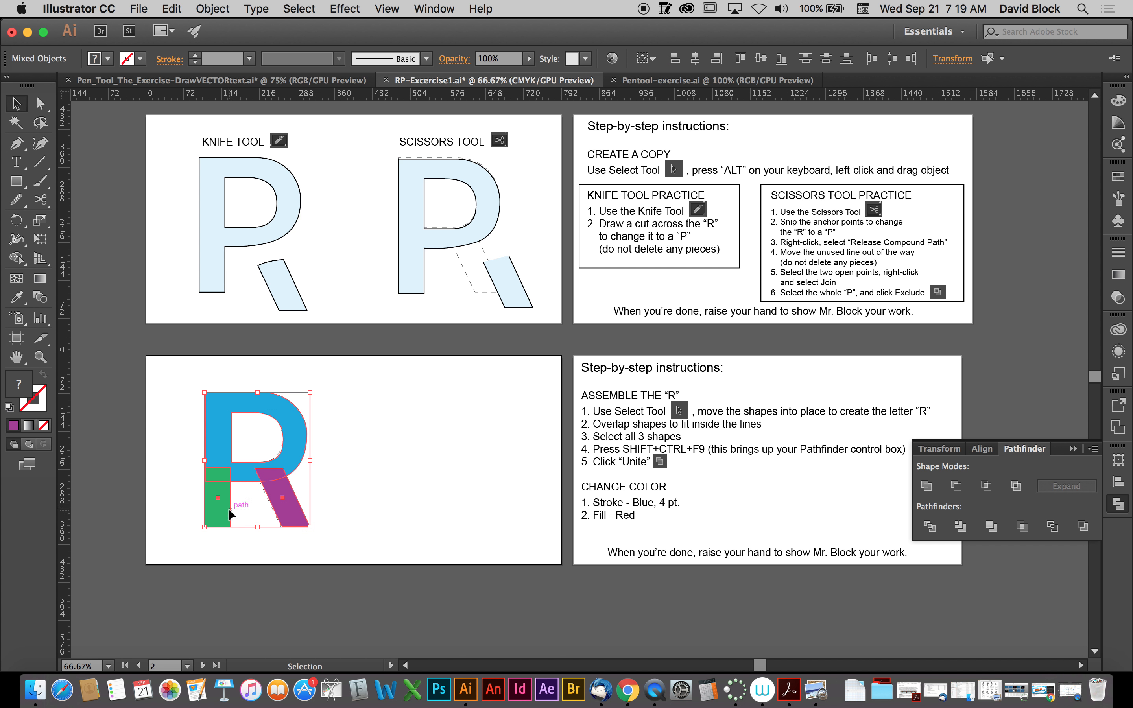
click(927, 488)
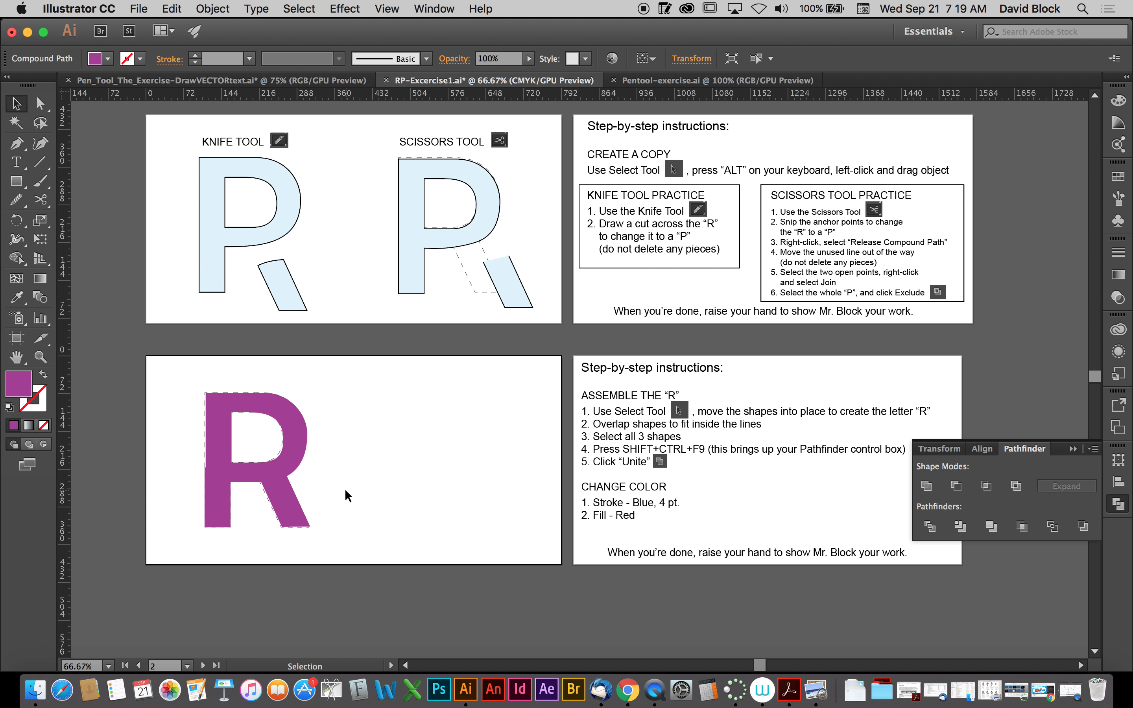
mouse_move(263, 492)
mouse_down()
mouse_move(400, 468)
mouse_move(278, 486)
mouse_up()
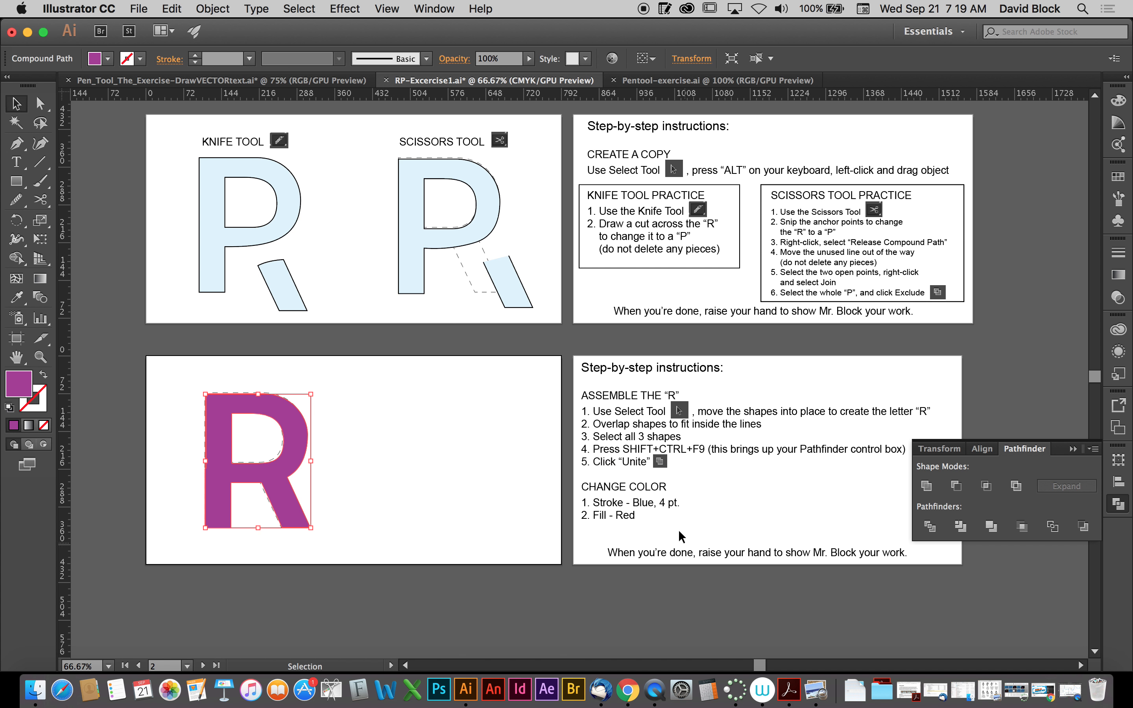
Give the united R a stroke weight of 4 pt.
click(1119, 253)
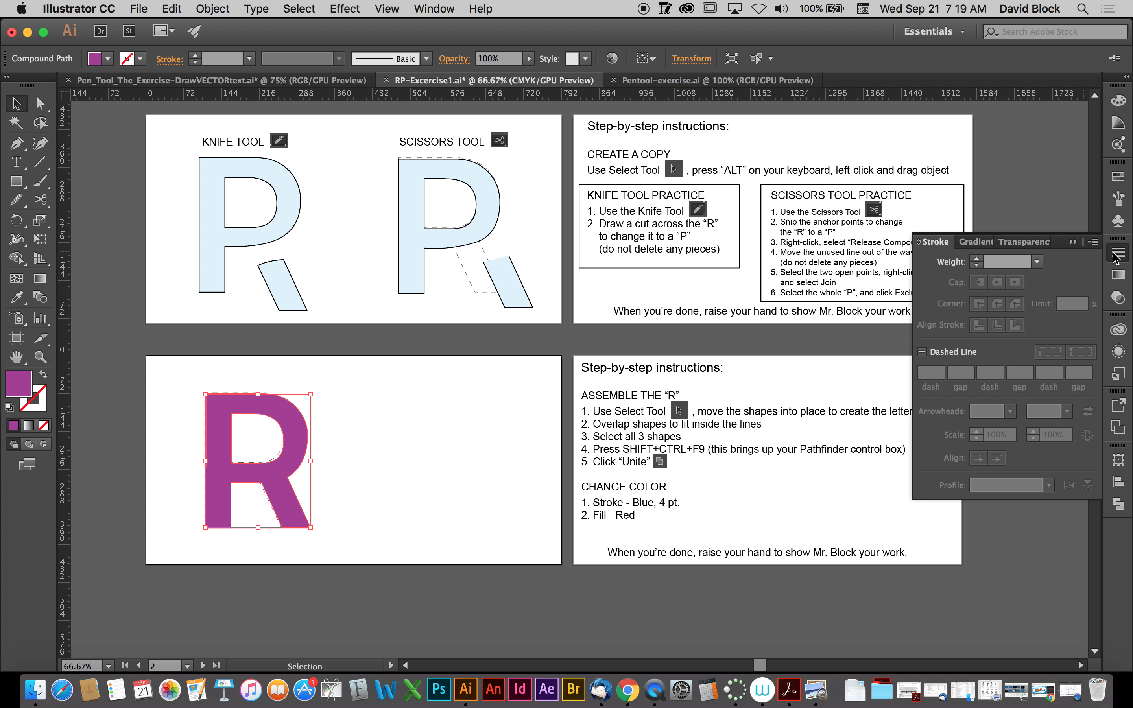
click(1038, 263)
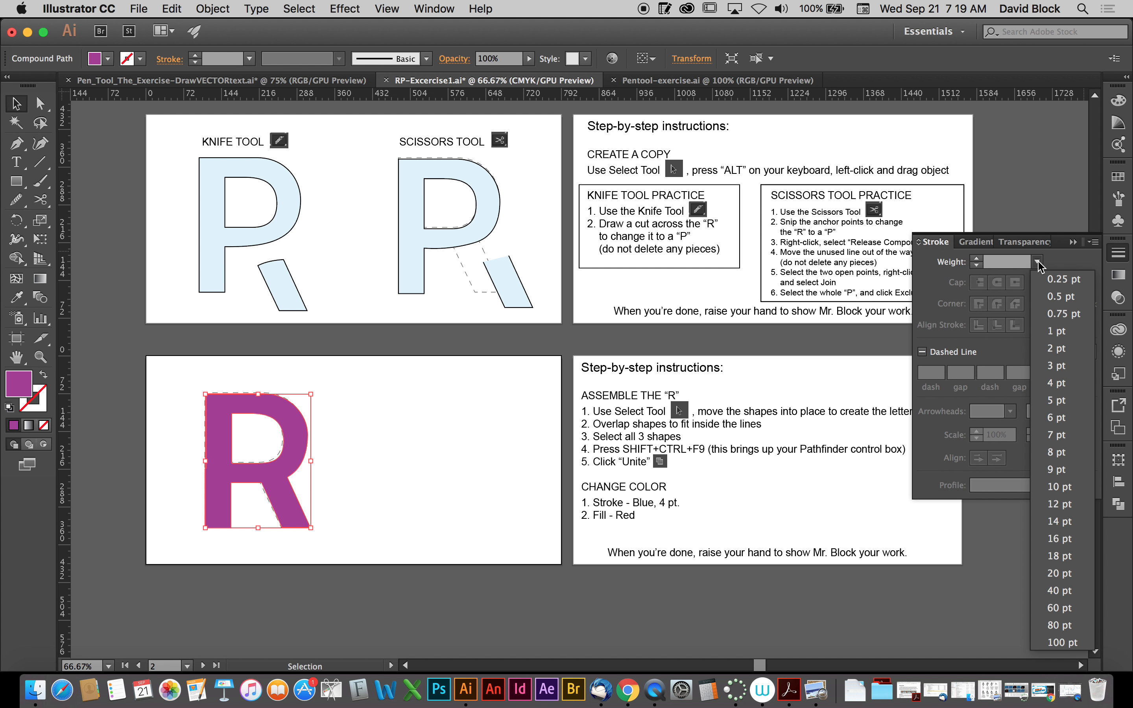
click(1057, 386)
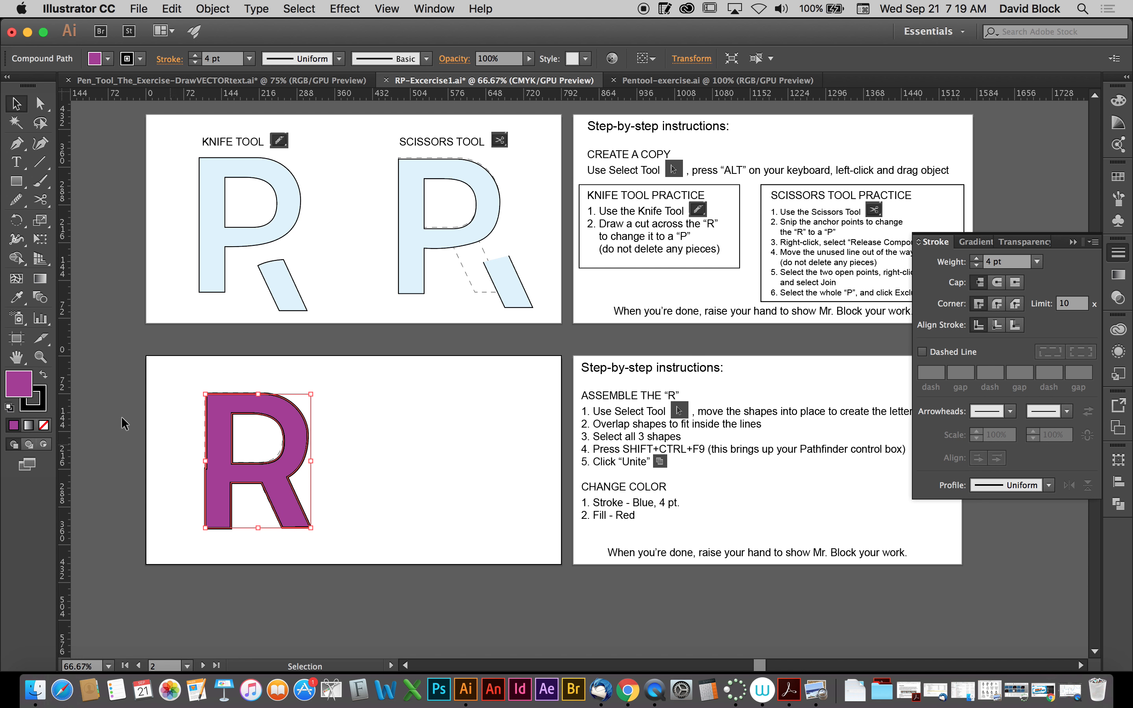
Try the R's stroke aligned to the inside of its path, and set it to align to the outside.
click(40, 357)
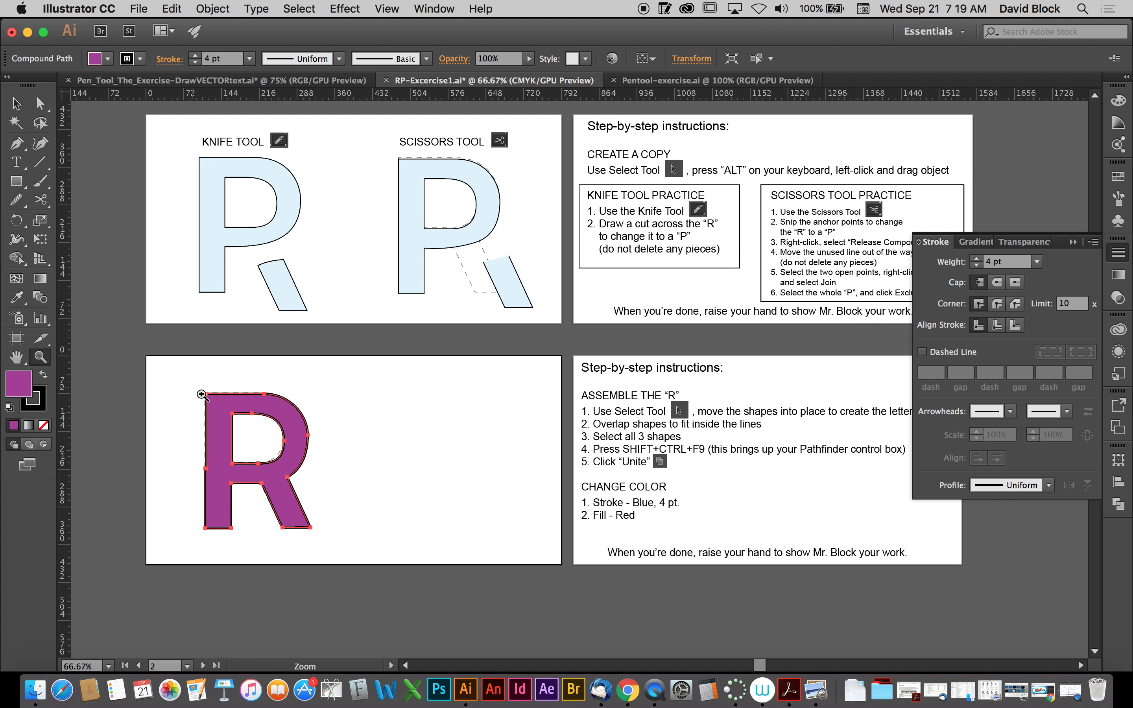
drag(201, 394, 384, 466)
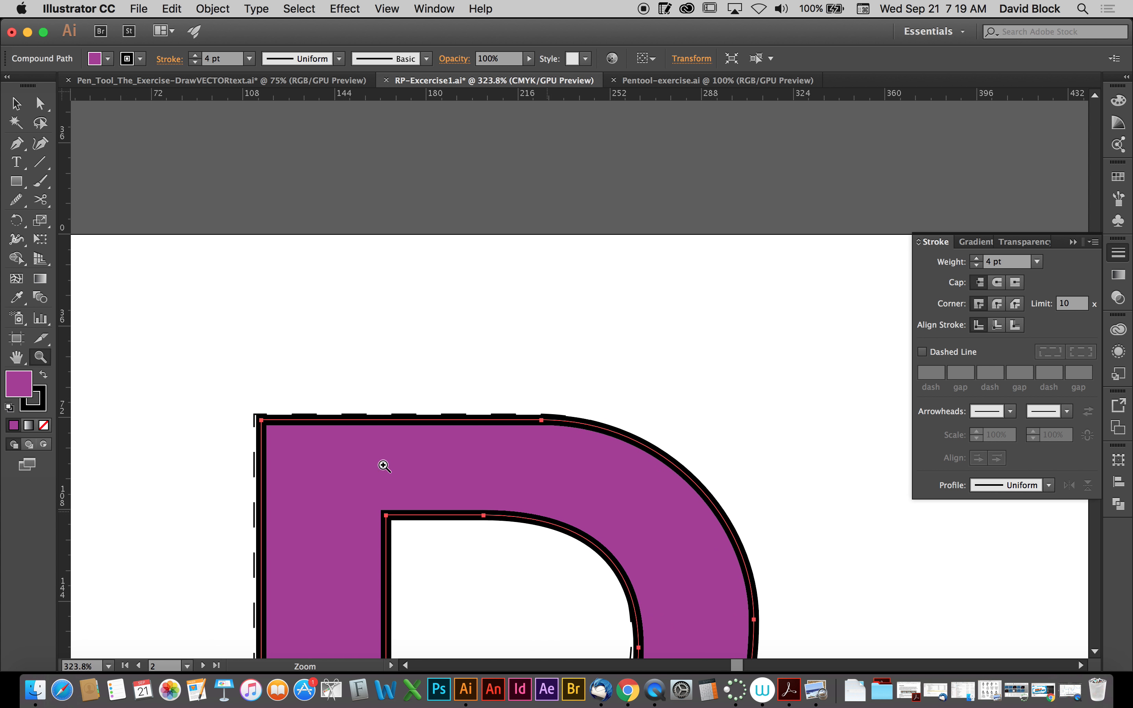
click(16, 103)
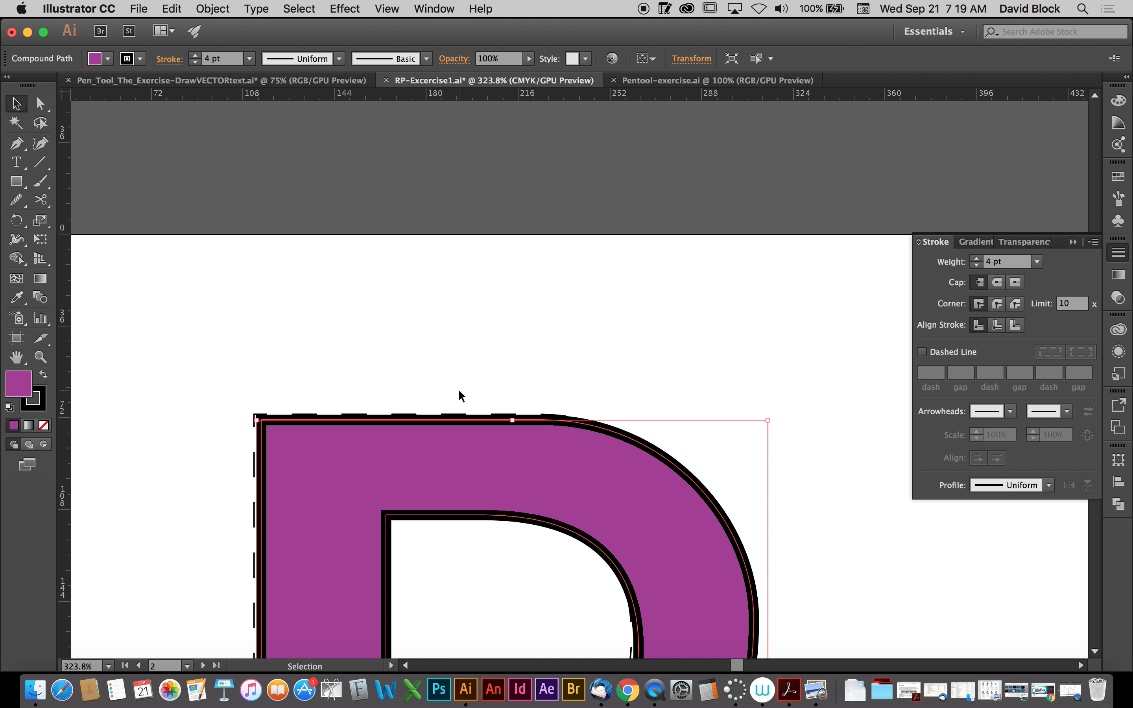
scroll(457, 389, down, 5)
scroll(458, 389, left, 2)
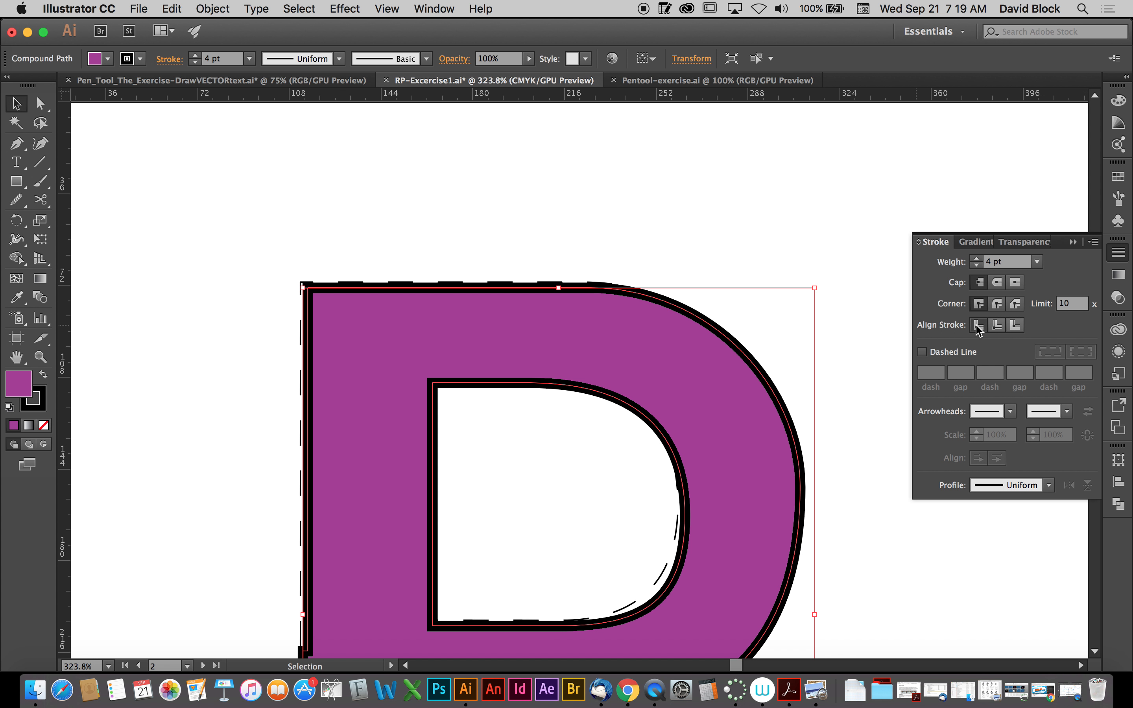
click(998, 327)
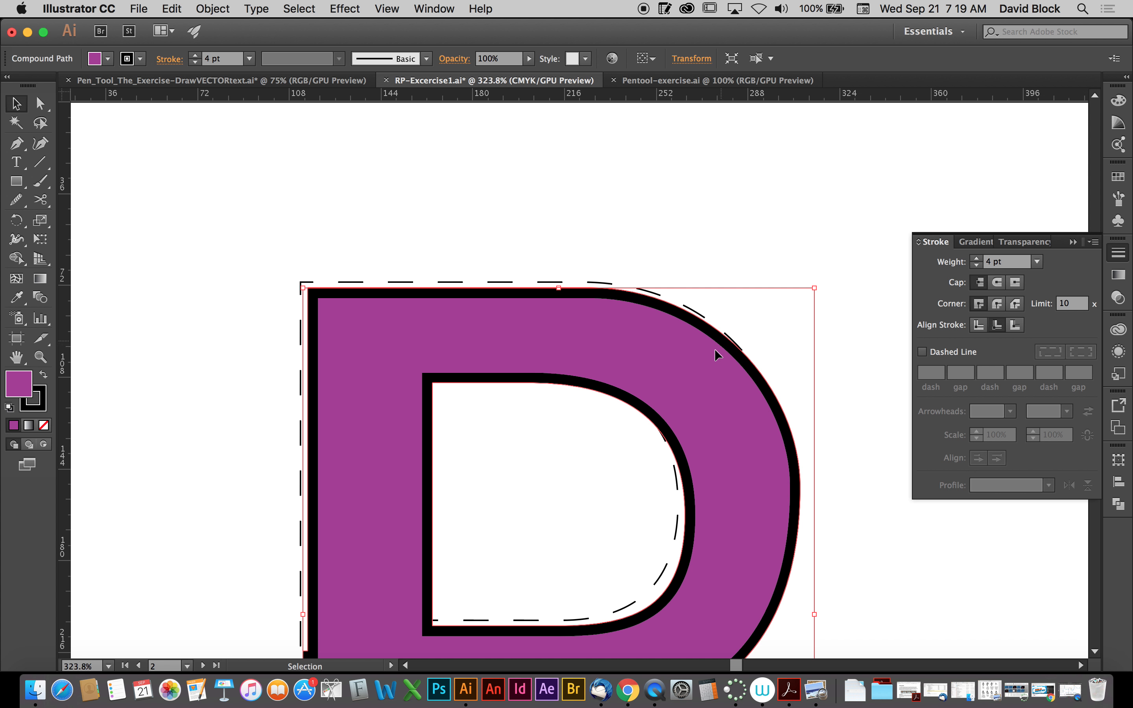
click(1015, 325)
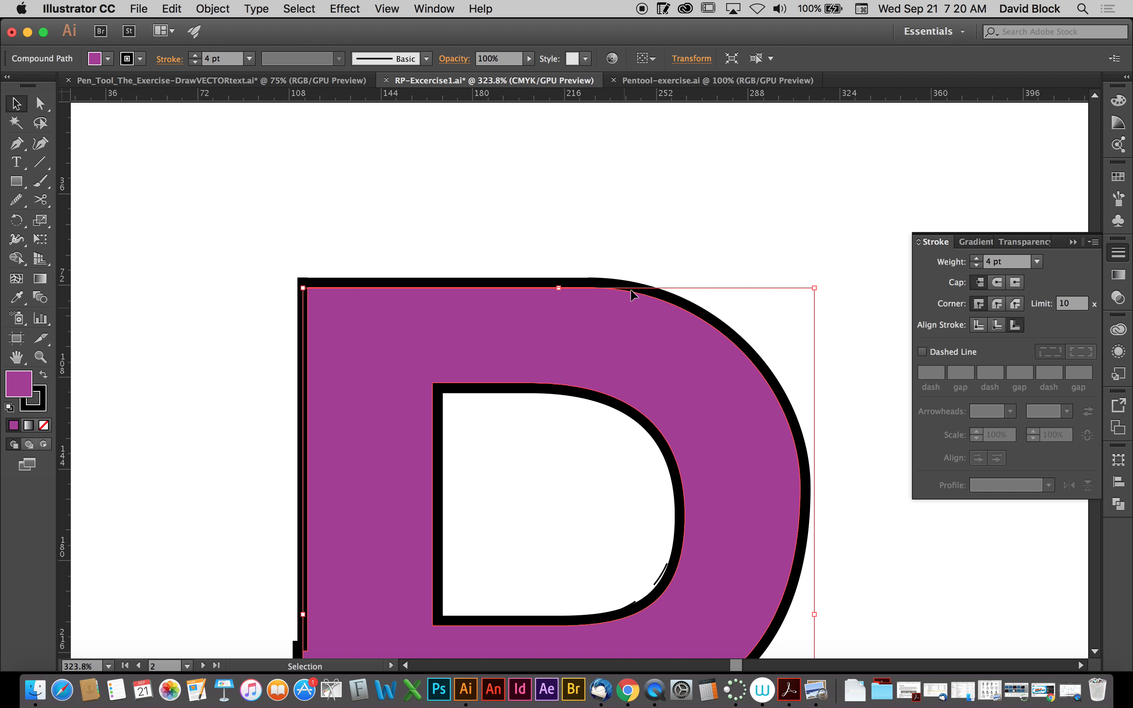
Try a dashed stroke on the R with a 12 pt dash, using a 3 pt gap and a 7 pt gap.
click(922, 352)
click(956, 374)
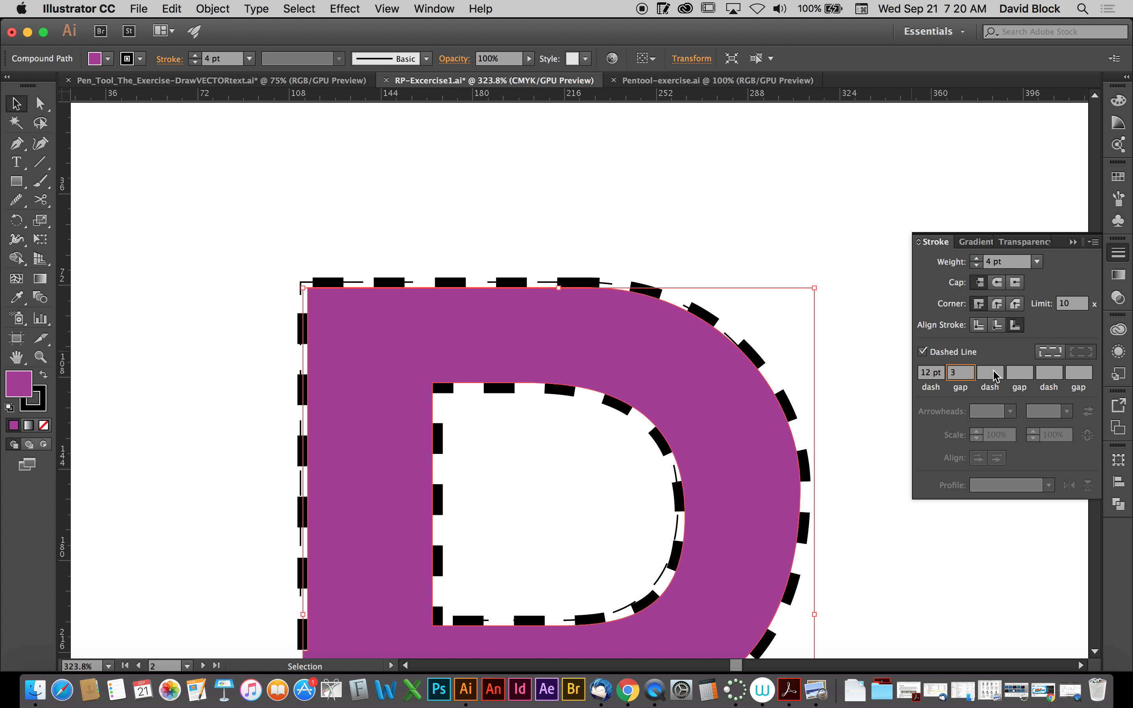
key(Tab)
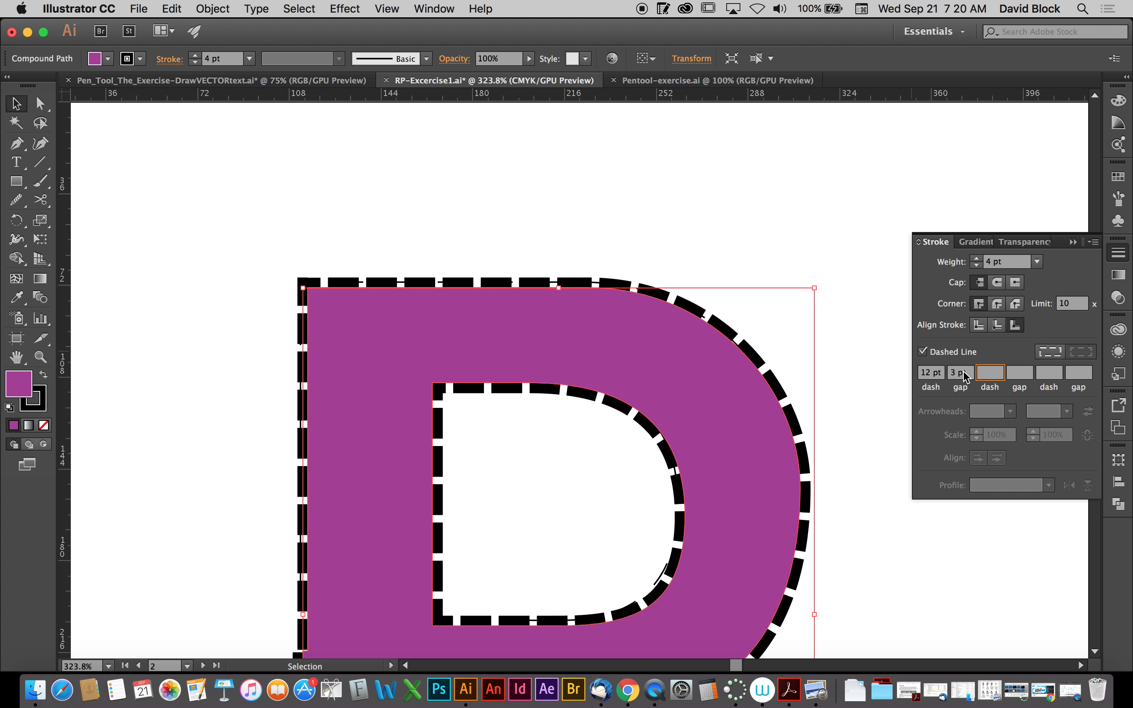
click(963, 375)
key(Up)
key(Up)
key(Up)
key(Up)
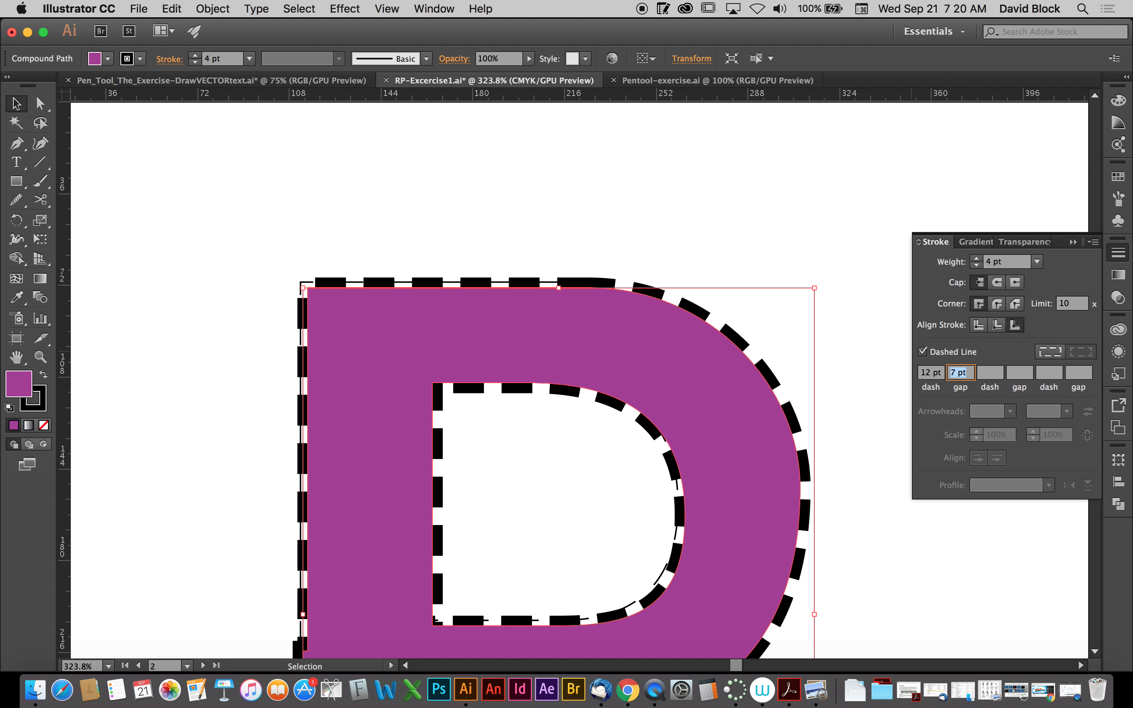
Try a 1 pt second dash in the R's stroke pattern, and turn the dashed line off.
click(993, 376)
text(1)
key(Tab)
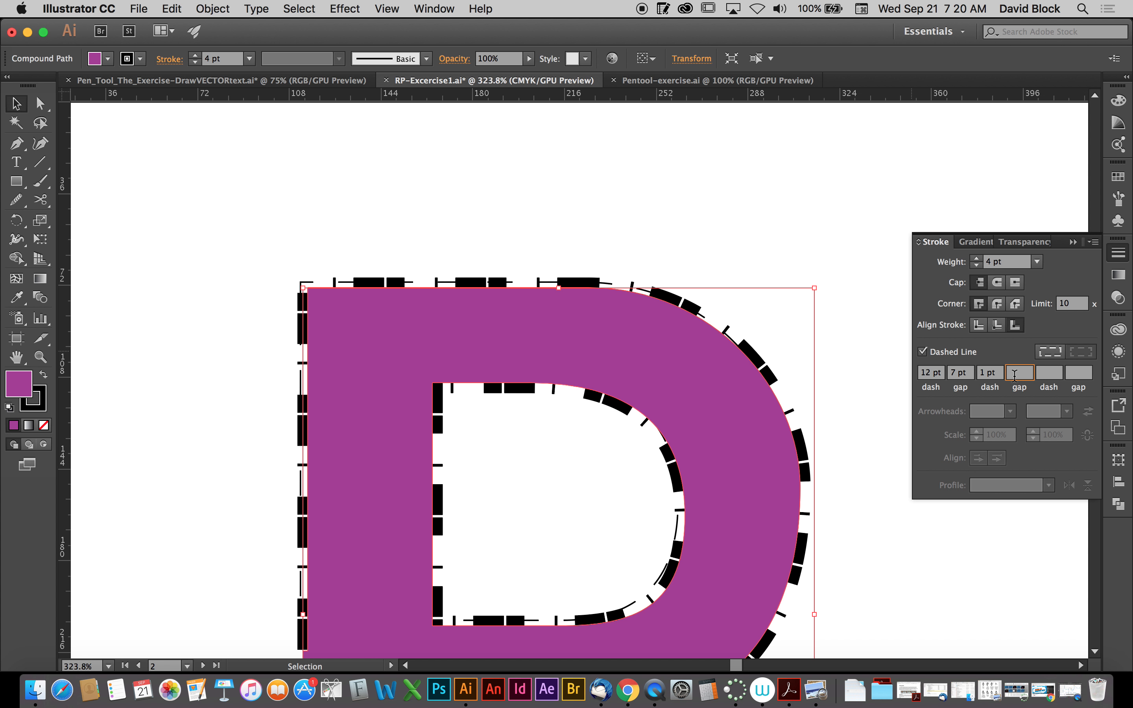
click(922, 352)
double_click(17, 357)
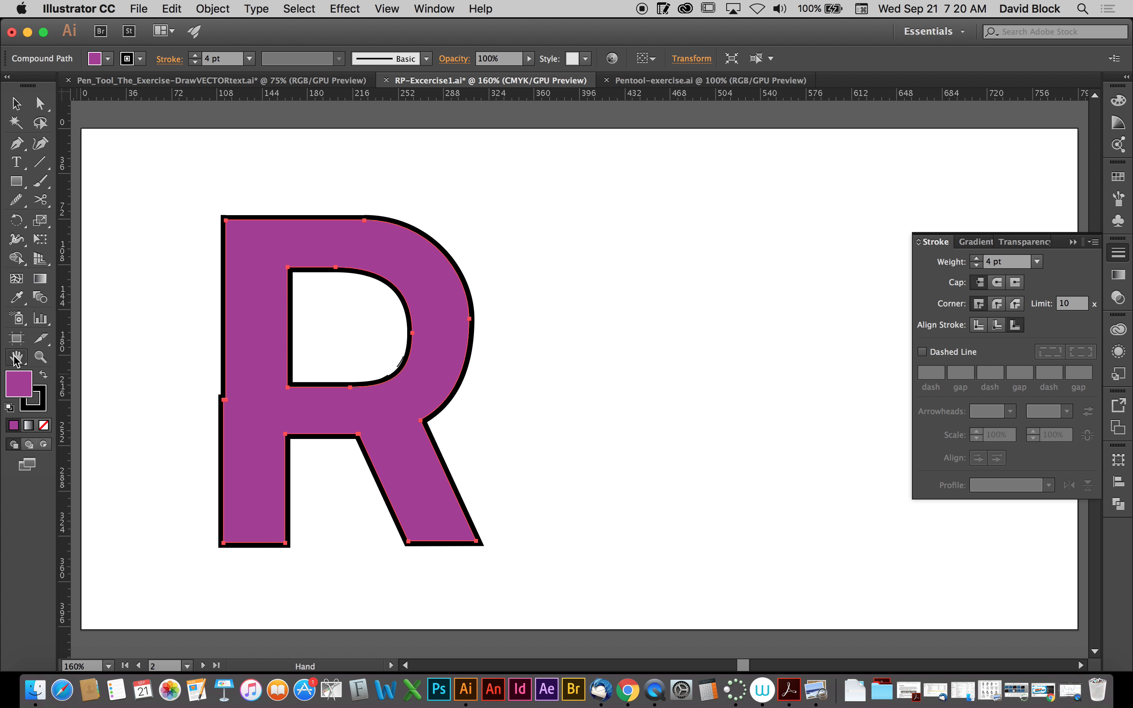
Change the united R's fill colour to pure red, FF0000, and deselect the letter.
click(16, 105)
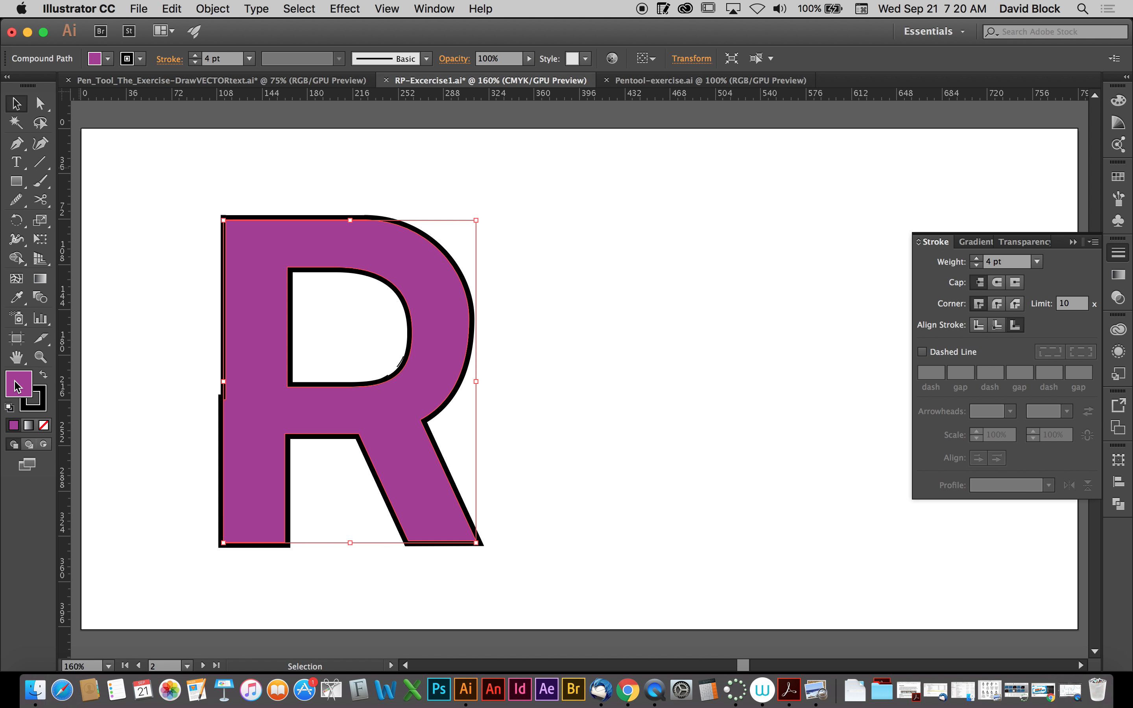
click(45, 404)
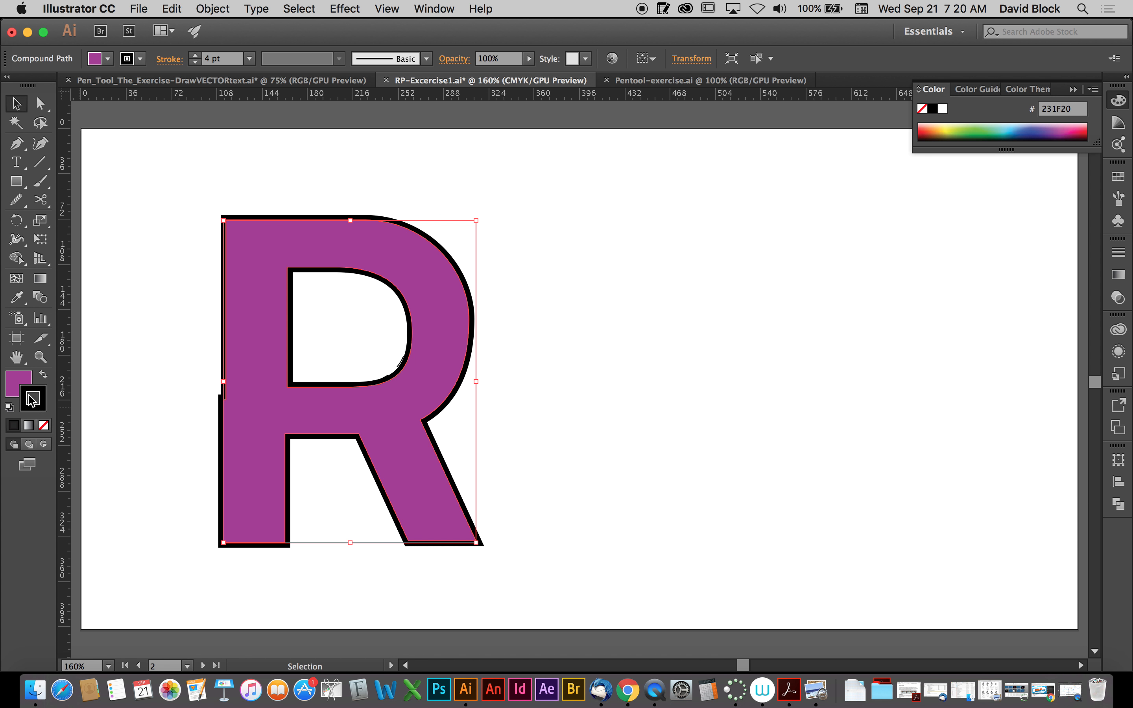
double_click(20, 388)
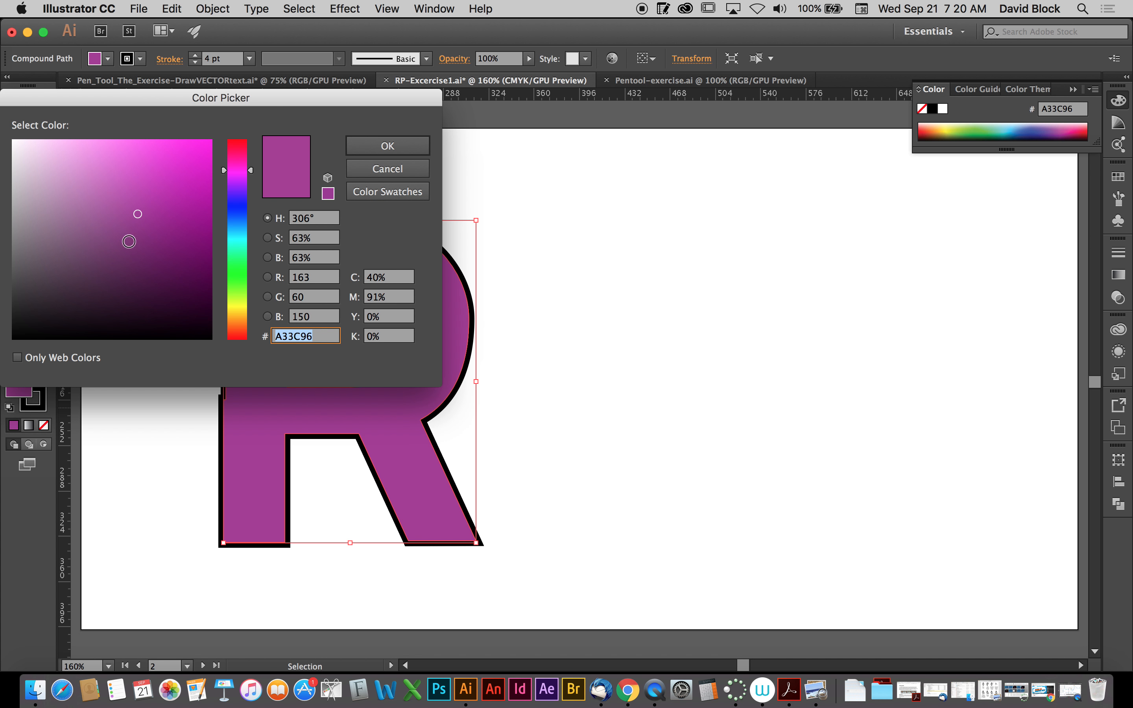
text(FF00ED)
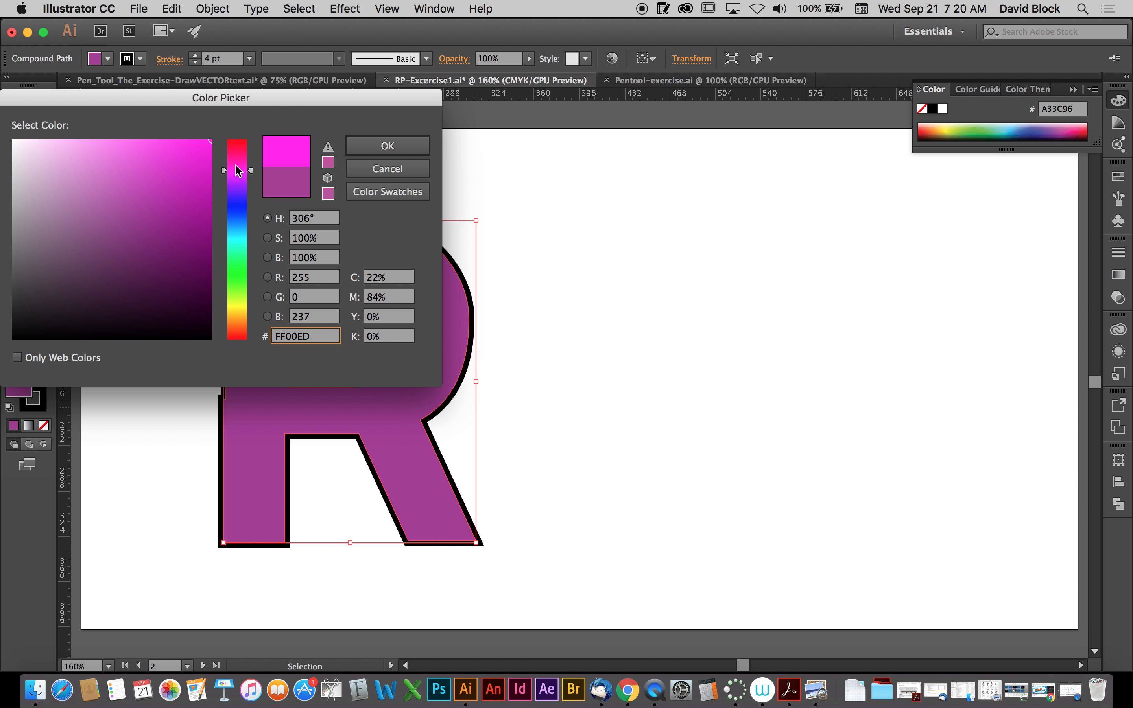
drag(237, 169, 238, 138)
click(388, 145)
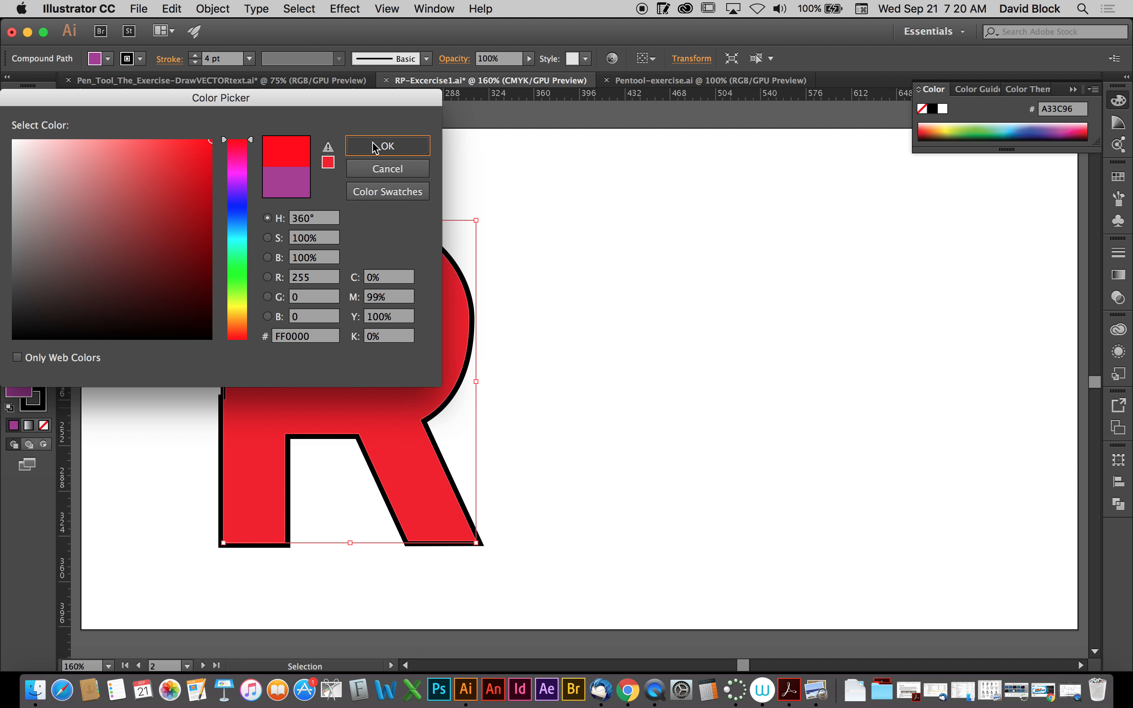
click(265, 201)
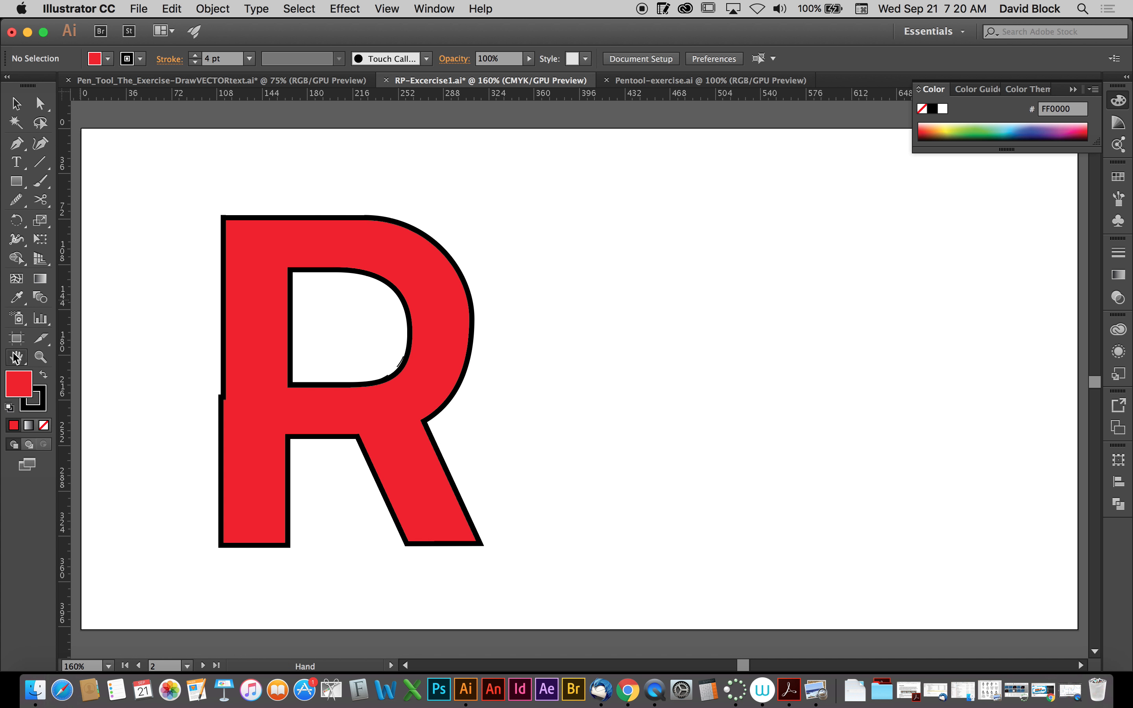
Review the cut letters and the recoloured R together across both artboards at 100% zoom.
click(40, 361)
double_click(41, 361)
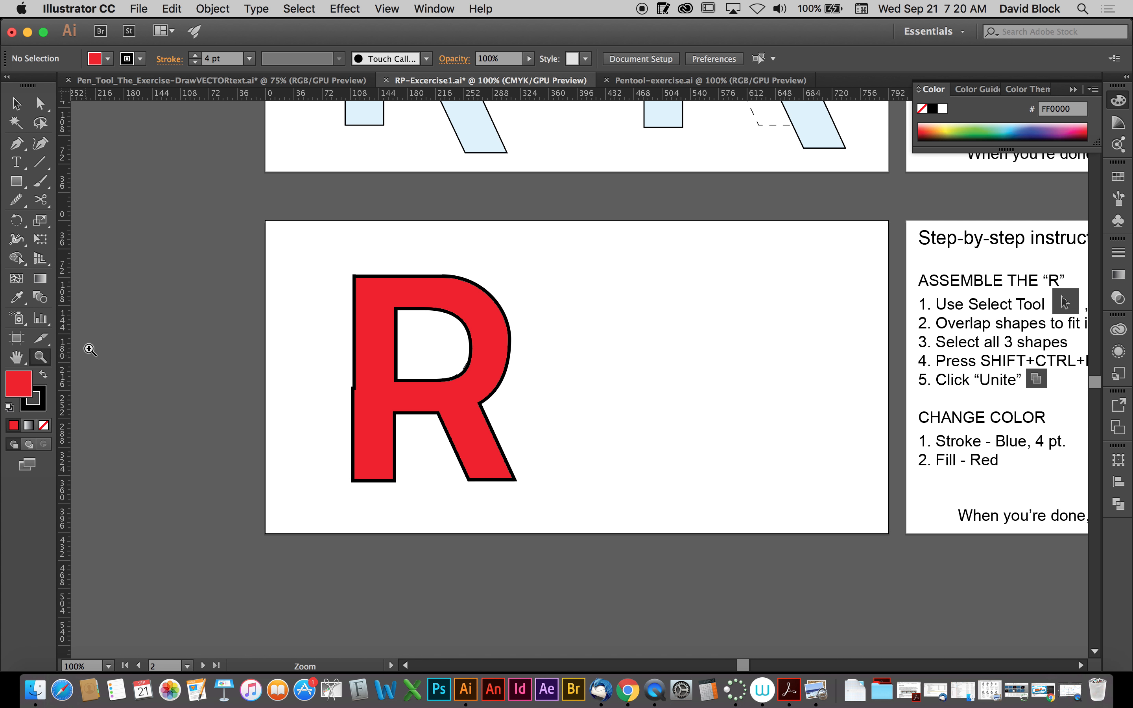
click(17, 357)
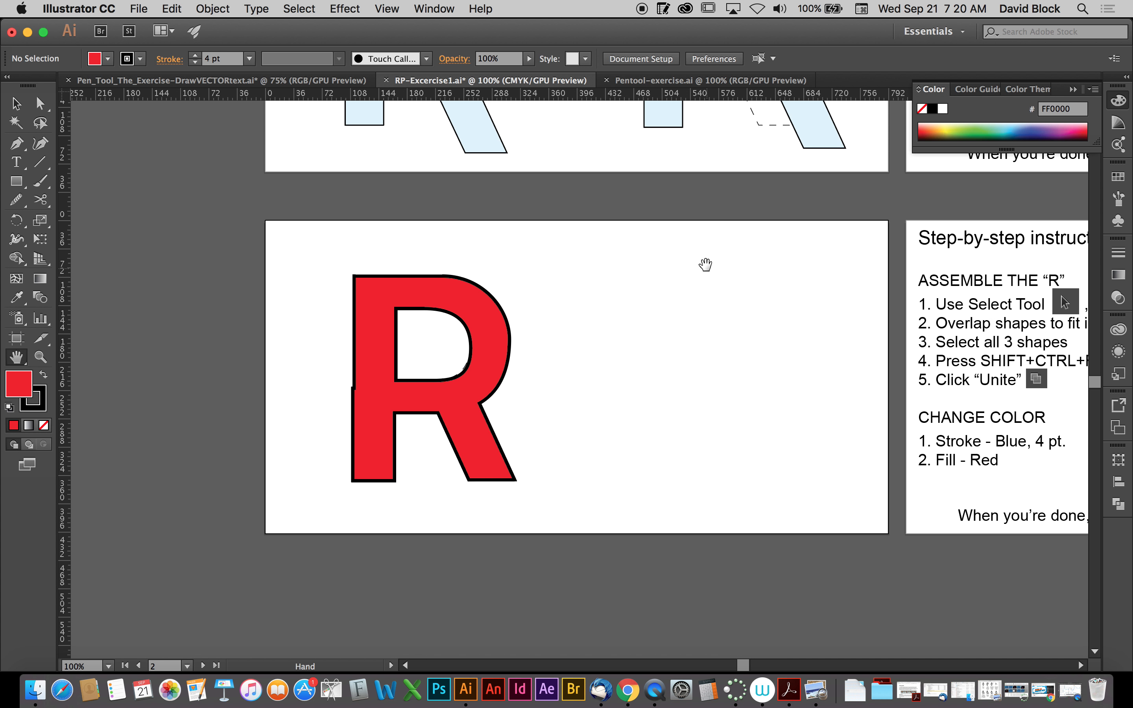
drag(706, 263, 620, 440)
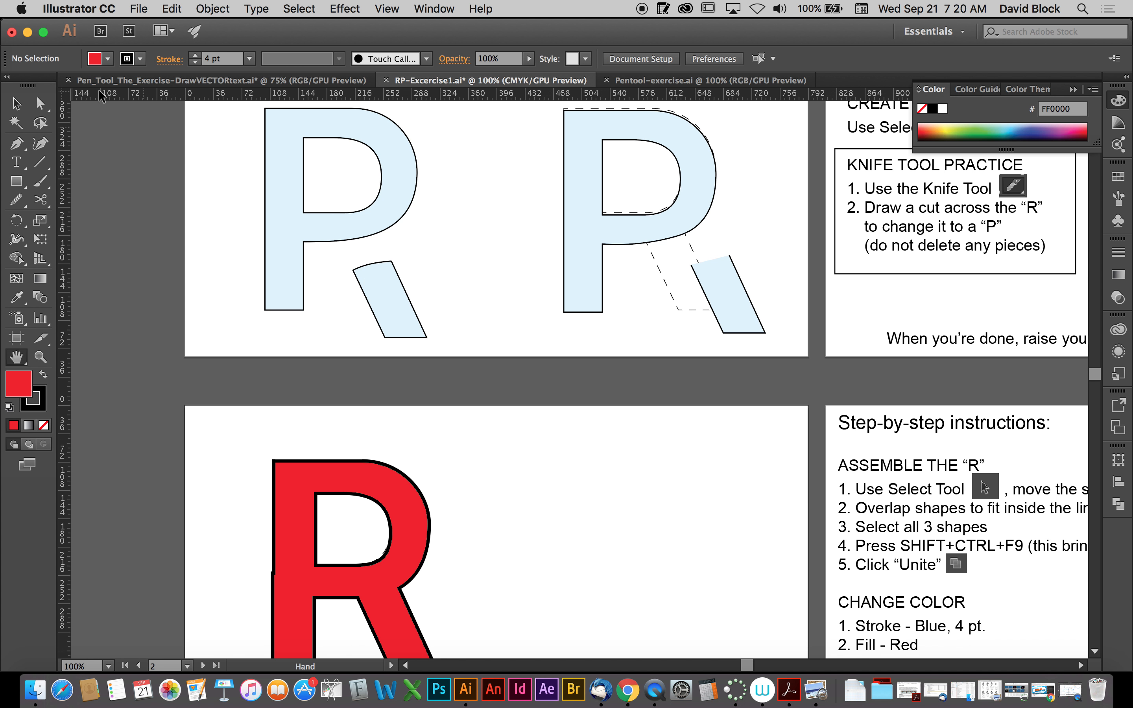
click(16, 103)
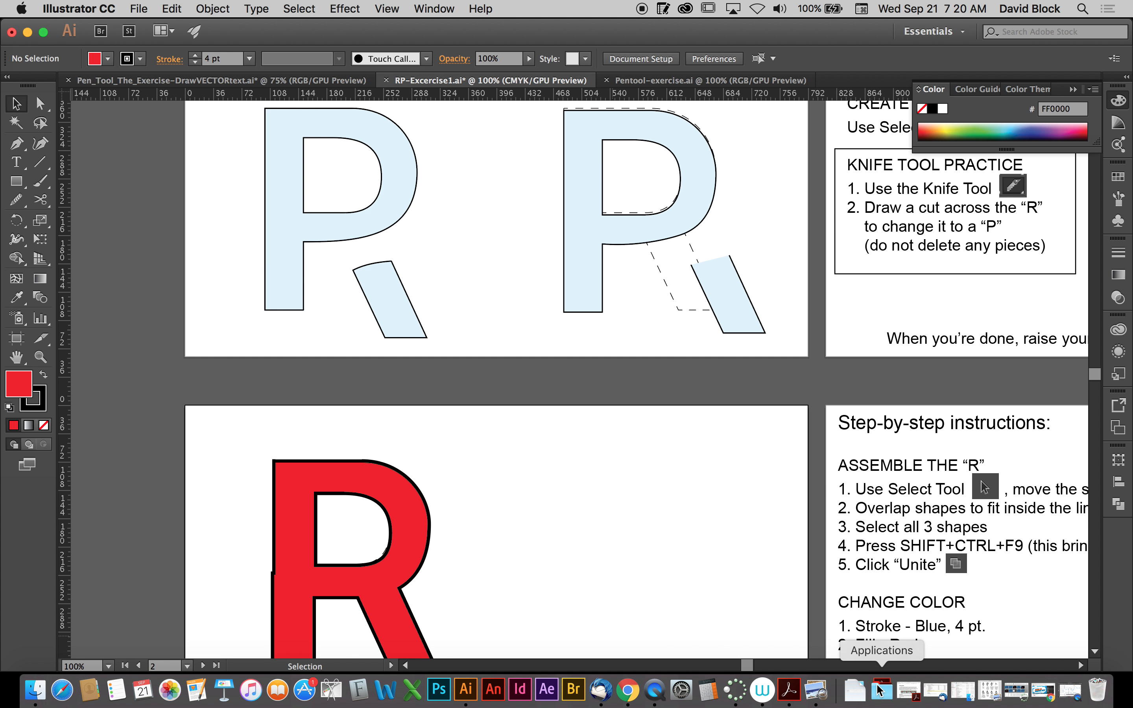
right_click(654, 688)
click(716, 518)
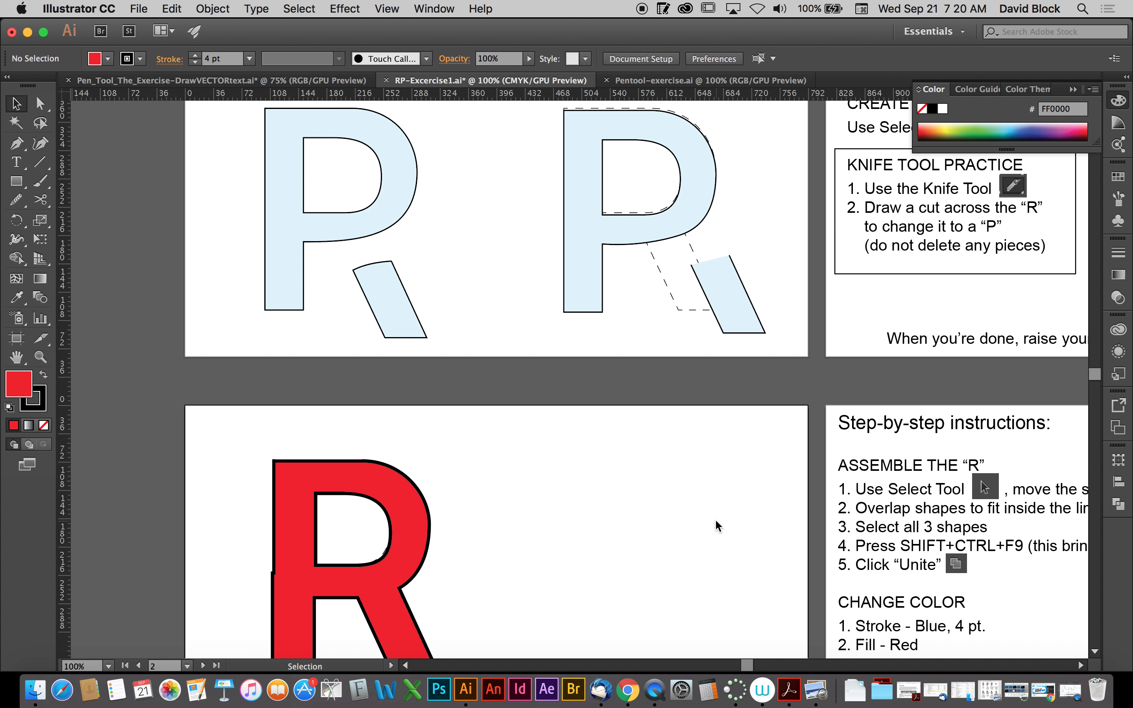